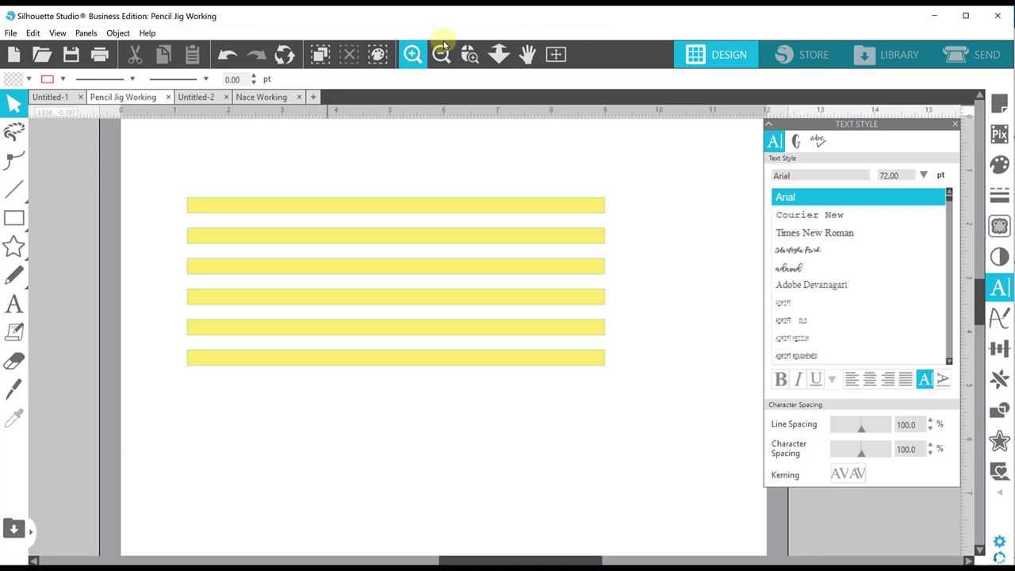
- Zoom out to show the full cutting mat and page around the yellow bars
left_click(441, 54)
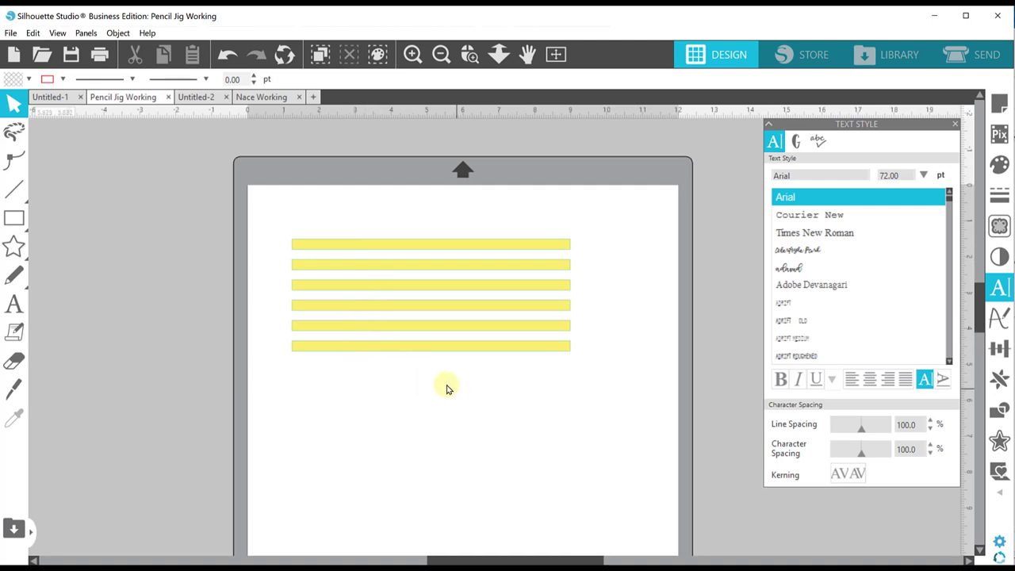
- Delete the five lower bars, nudge the top bar up, and drag copies of it downward
left_click_drag(456, 389, 357, 267)
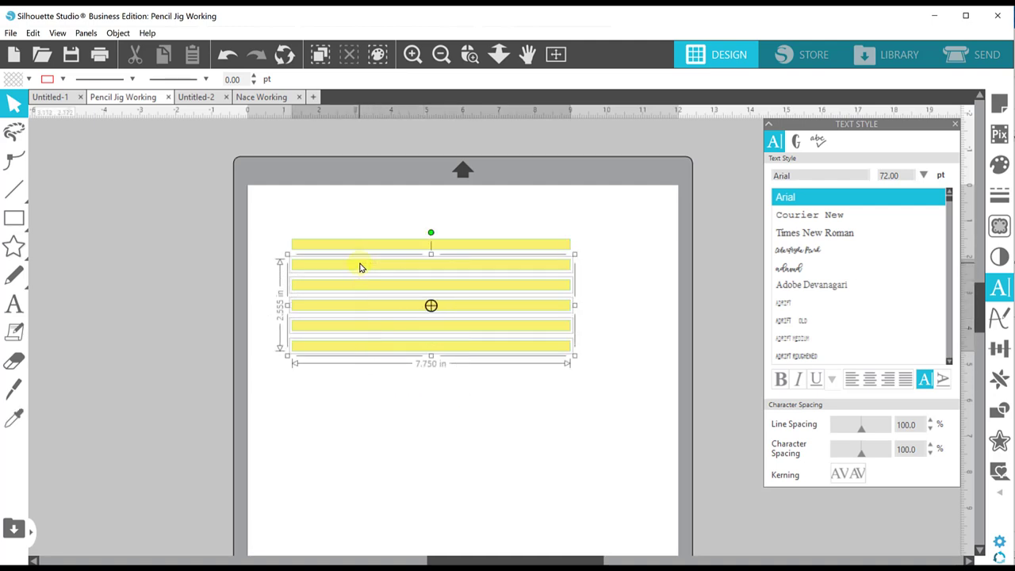
key("Delete")
left_click(358, 252)
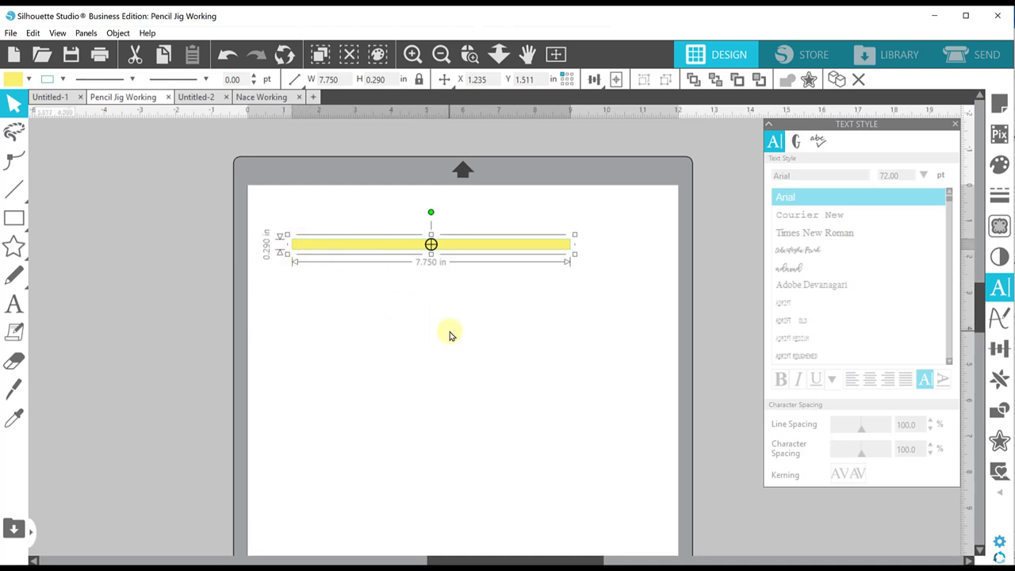
left_click_drag(467, 254, 466, 245)
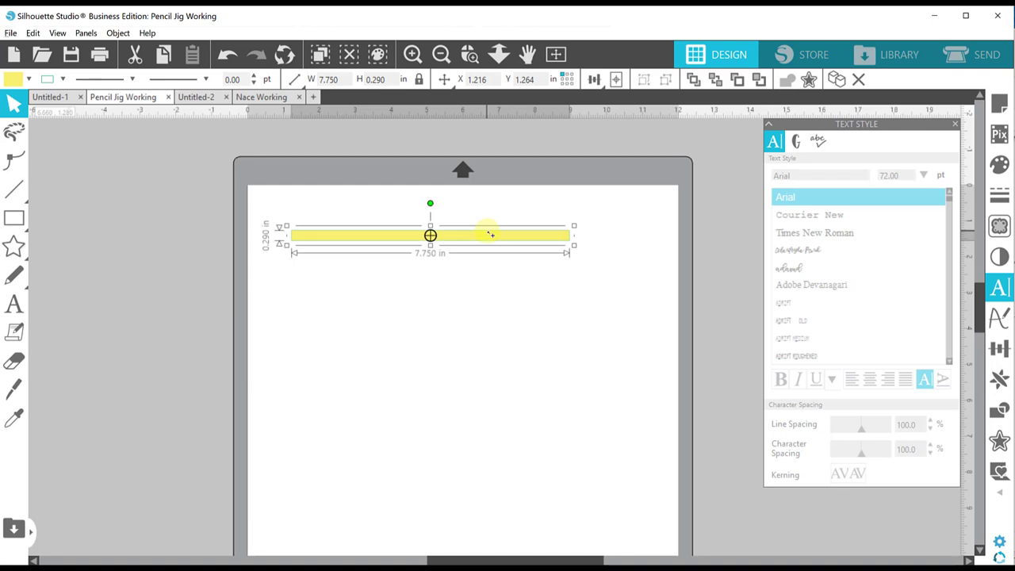
left_click_drag(487, 236, 482, 355)
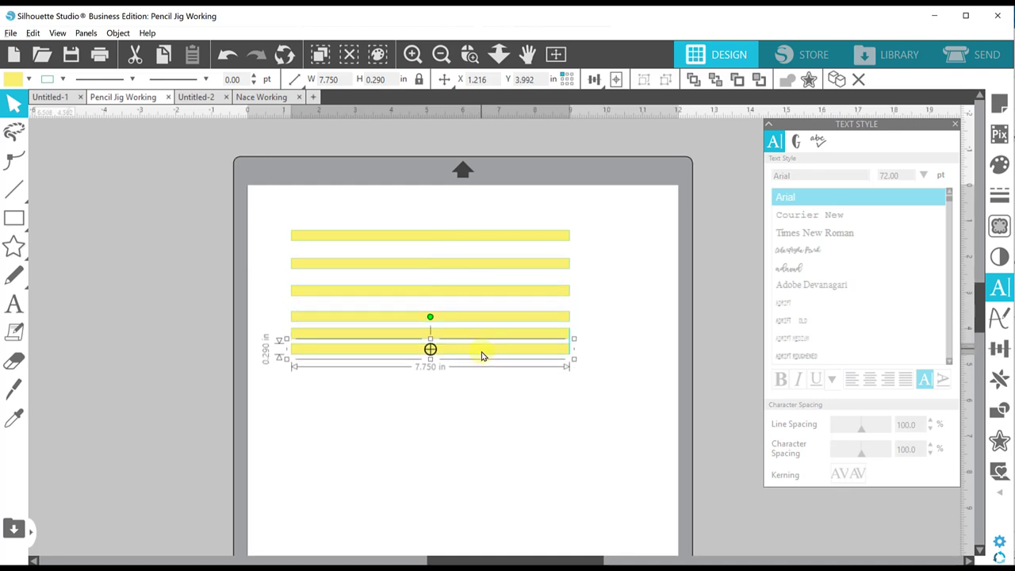
left_click(533, 410)
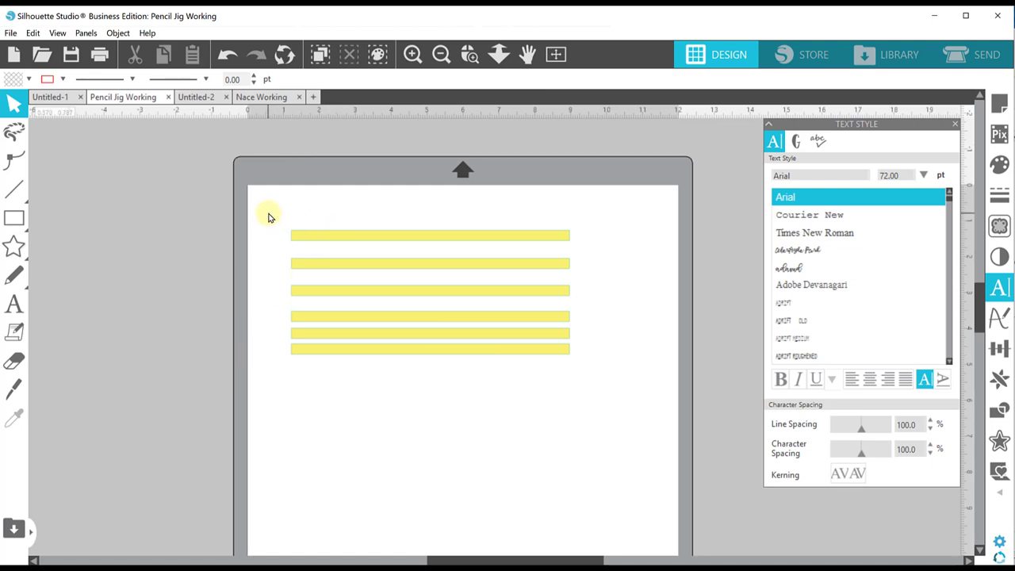
- Select all six yellow bars and apply Align > Space Vertical to distribute them evenly
left_click_drag(267, 206, 346, 391)
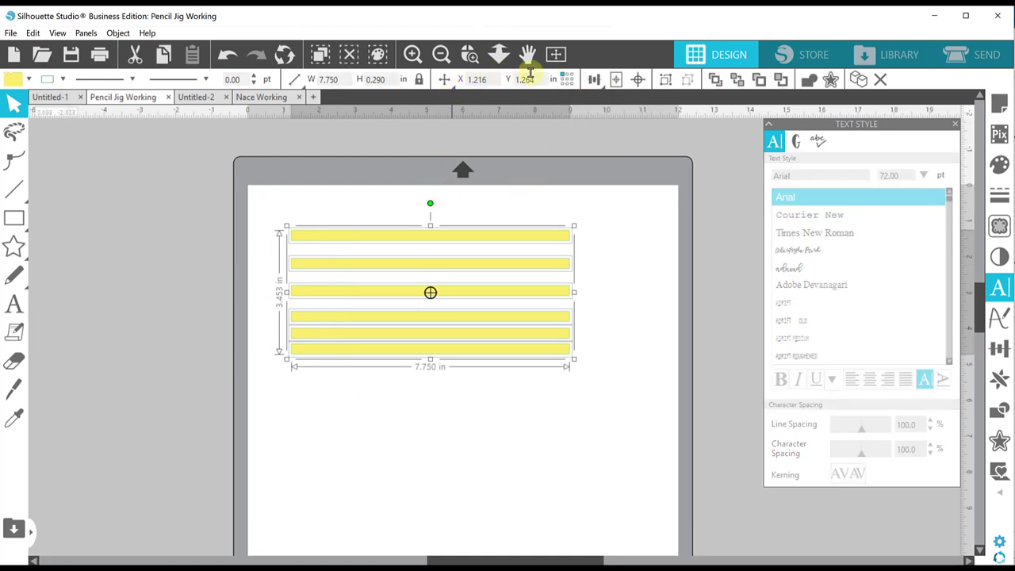
mouse_move(595, 80)
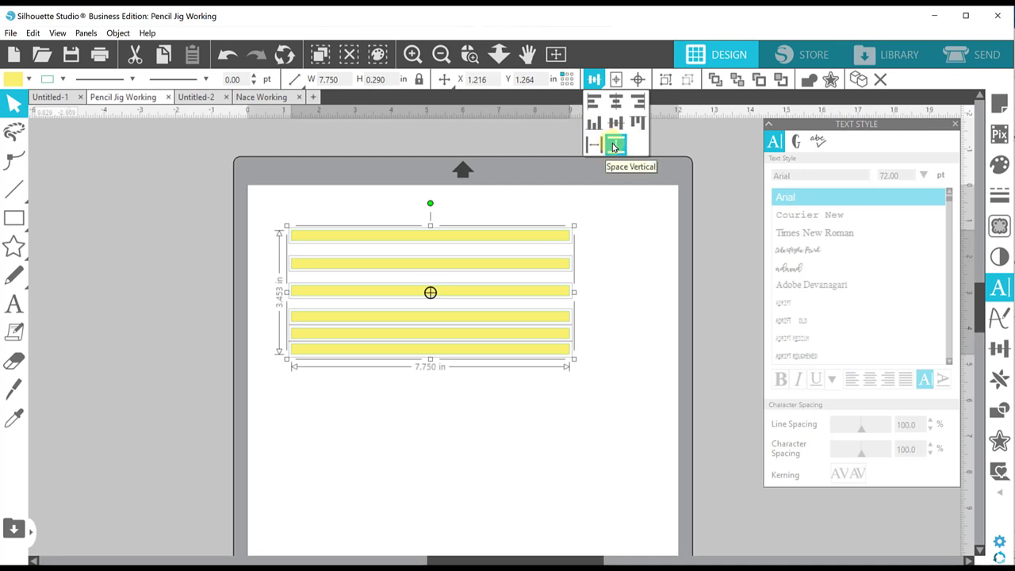
left_click(614, 146)
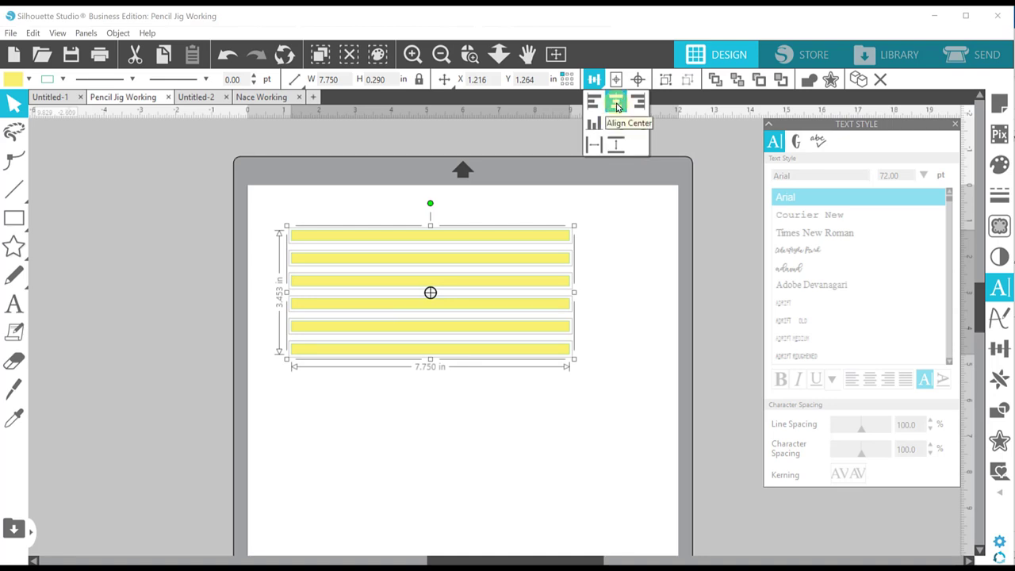
left_click(625, 231)
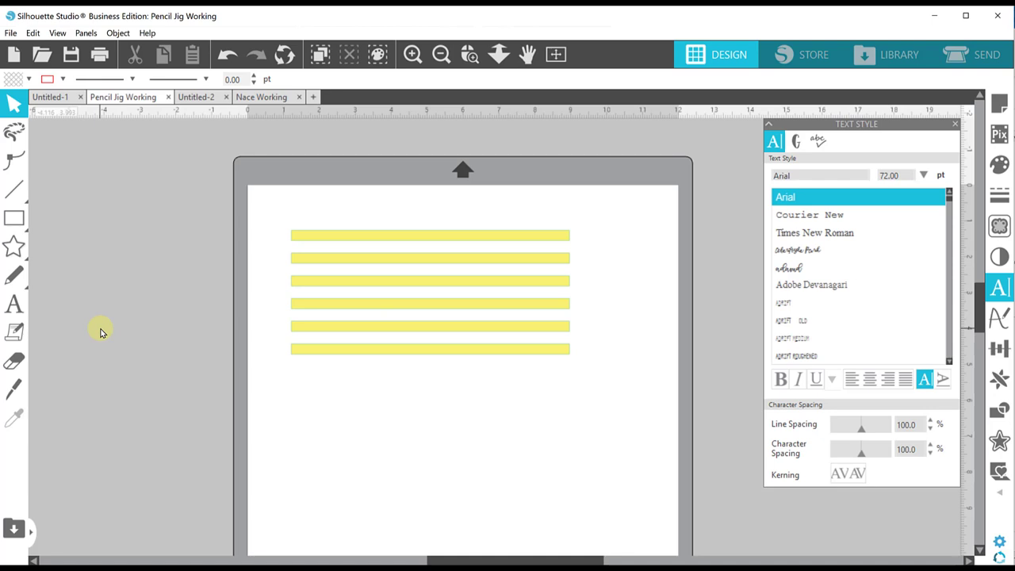
- Add a text box below the bars containing a person's name
left_click(15, 304)
left_click(351, 399)
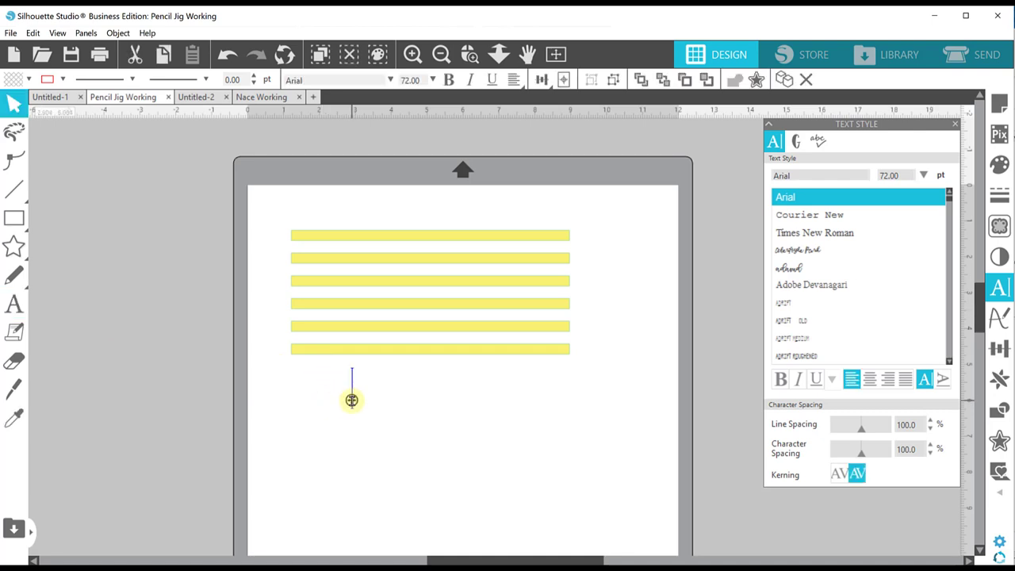
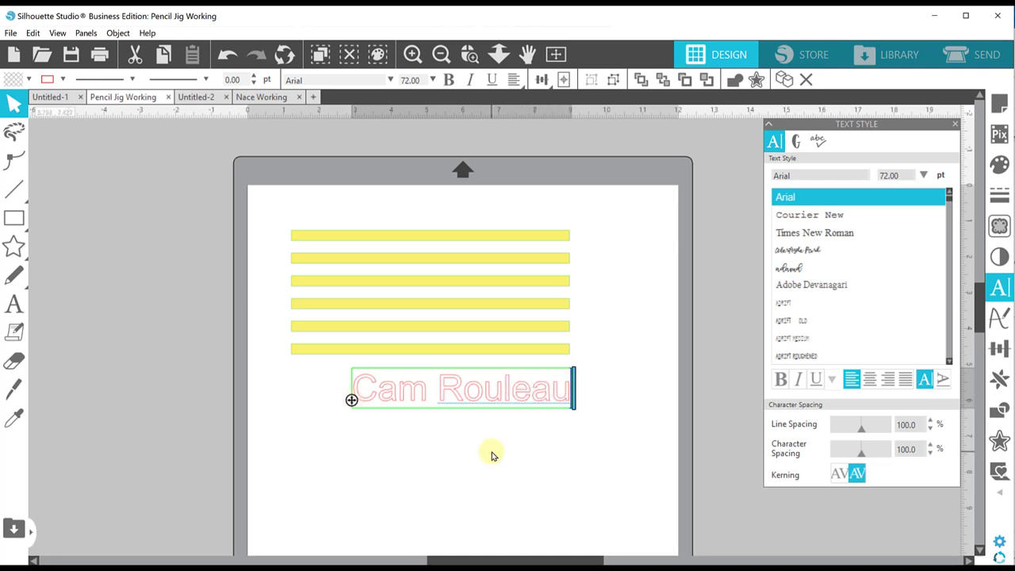
left_click(556, 420)
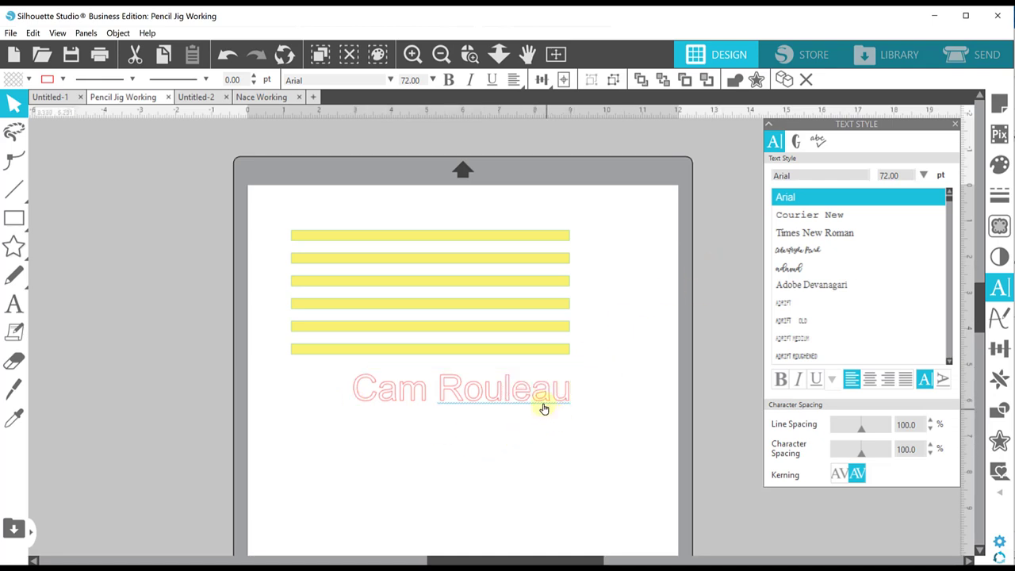
- Set the name in Brayden font, fill it black, and shrink it to about 3.349 in wide
left_click(543, 404)
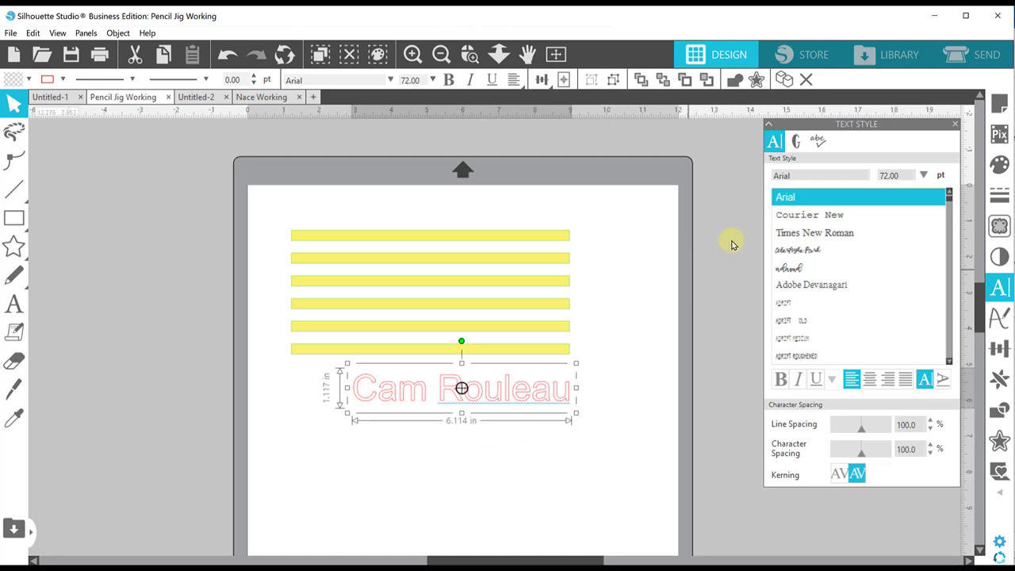
double_click(784, 175)
type("brayden")
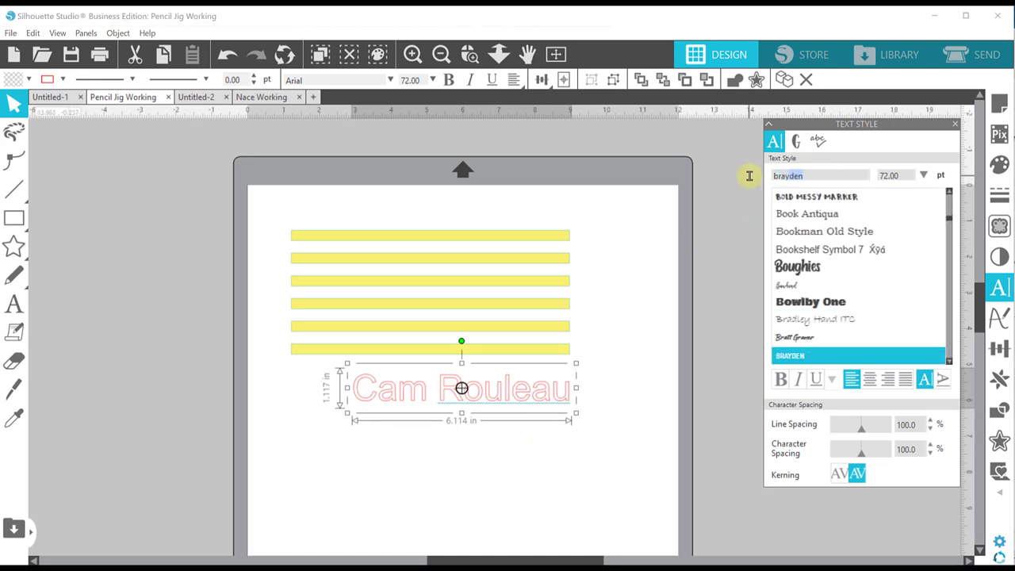
key("Return")
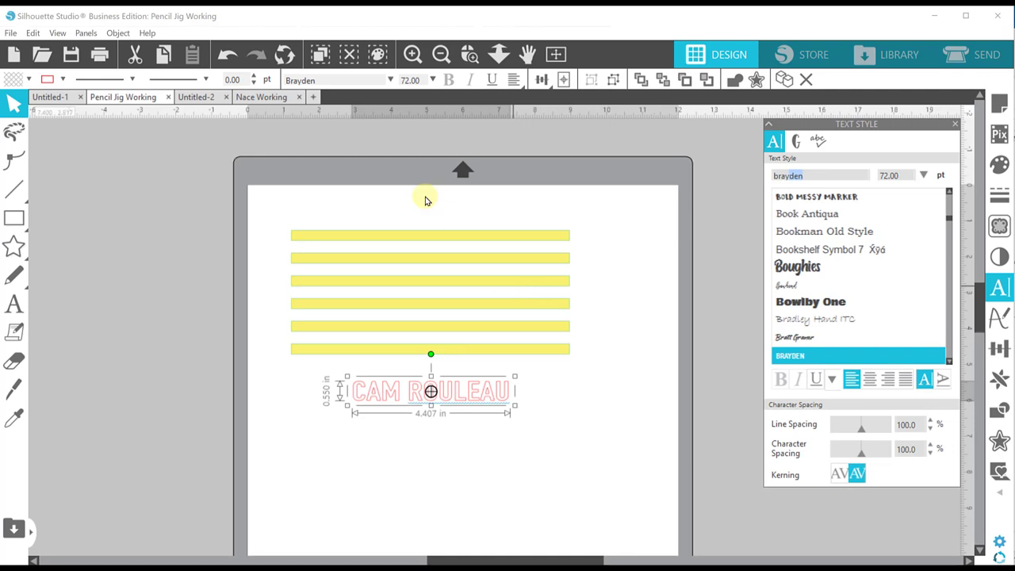
left_click(28, 79)
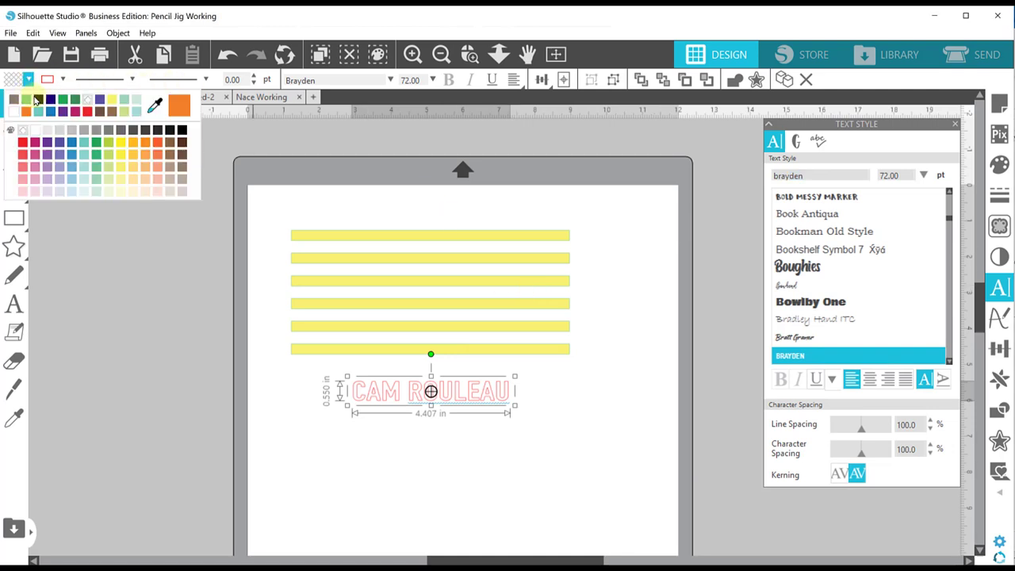
left_click(34, 99)
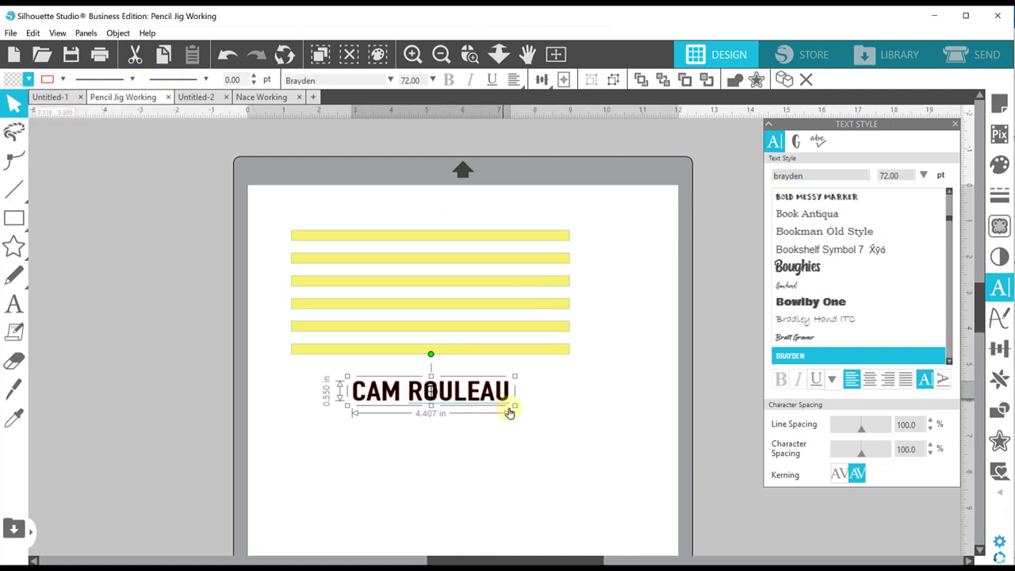
left_click_drag(514, 405, 199, 392)
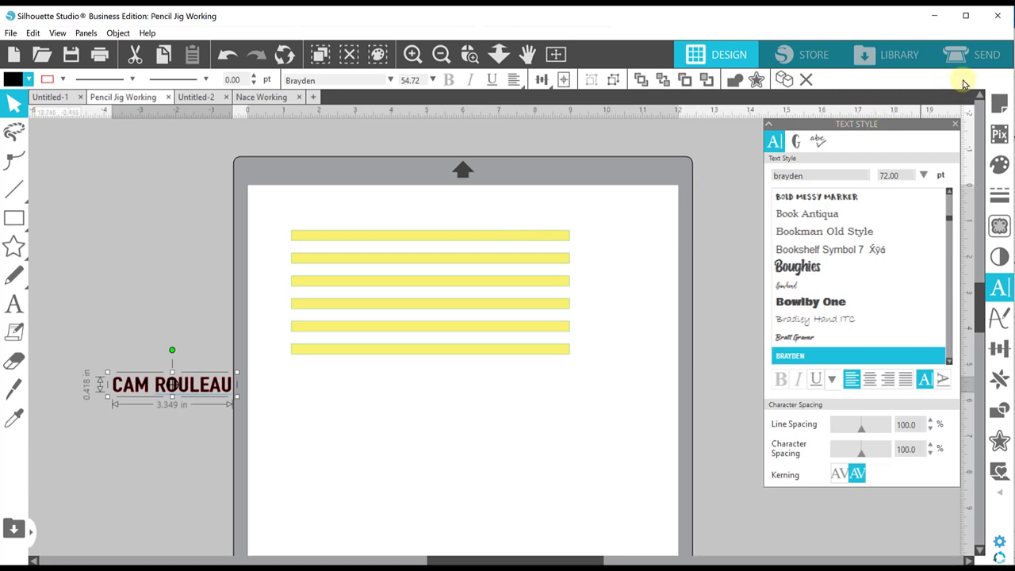
- Turn on Show Grid in Page Setup's Grid Settings
left_click(998, 105)
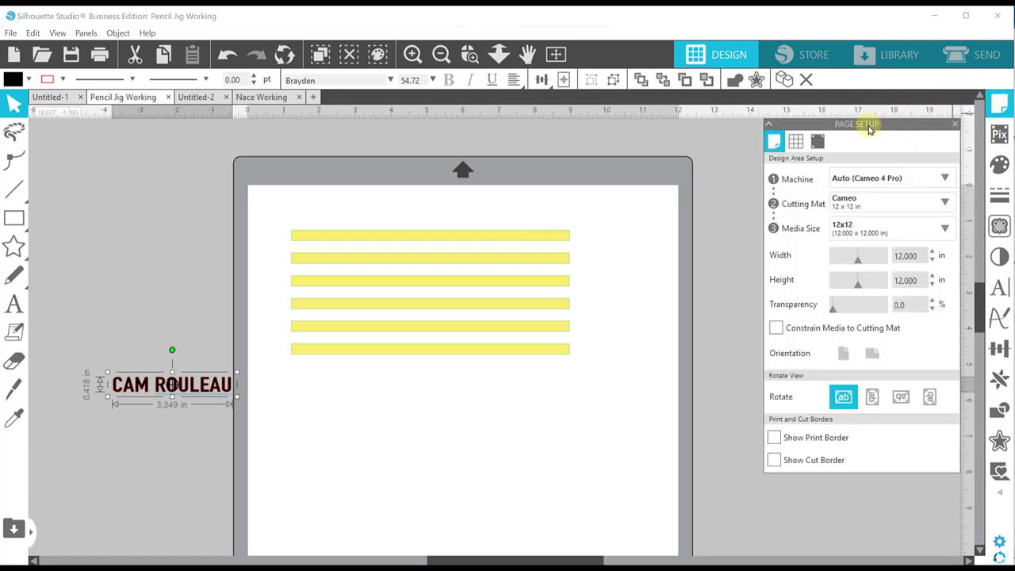
left_click(796, 143)
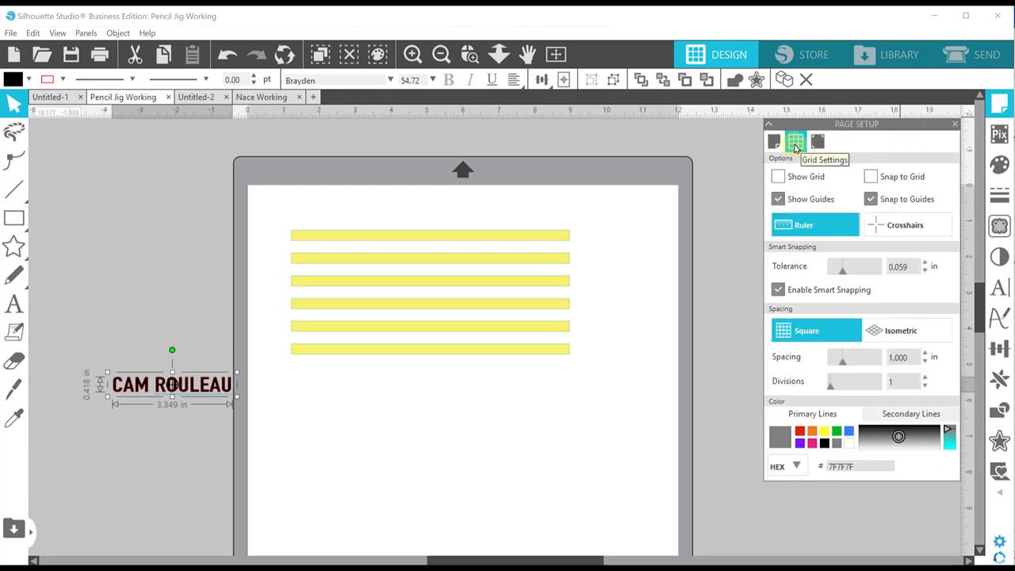
left_click(778, 177)
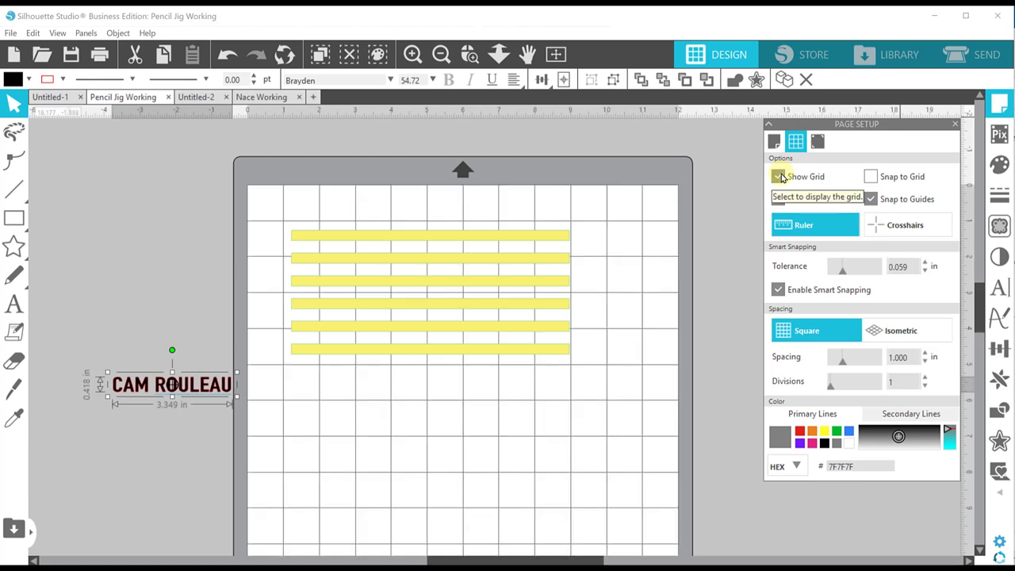
left_click_drag(490, 202, 523, 373)
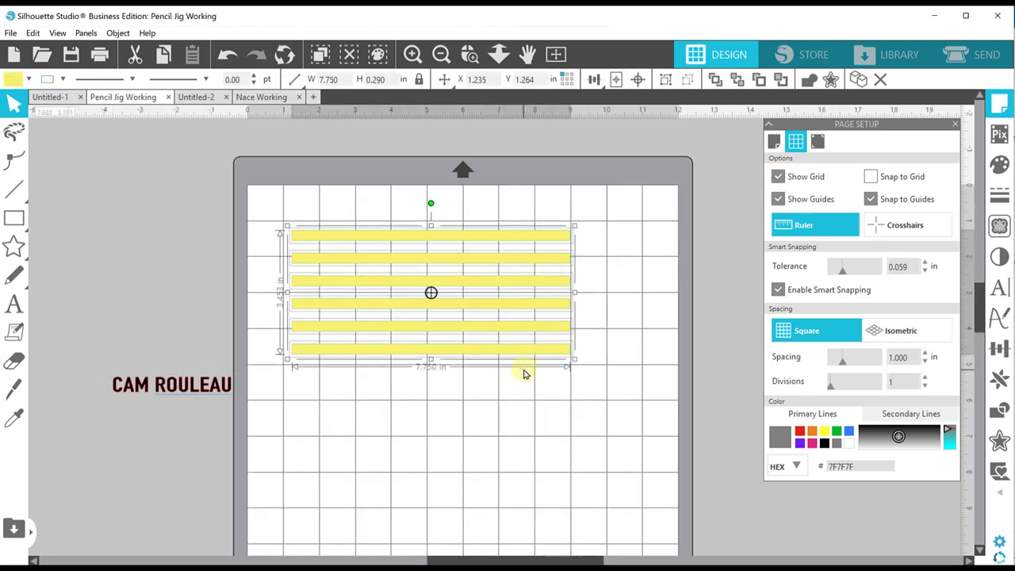
left_click(618, 262)
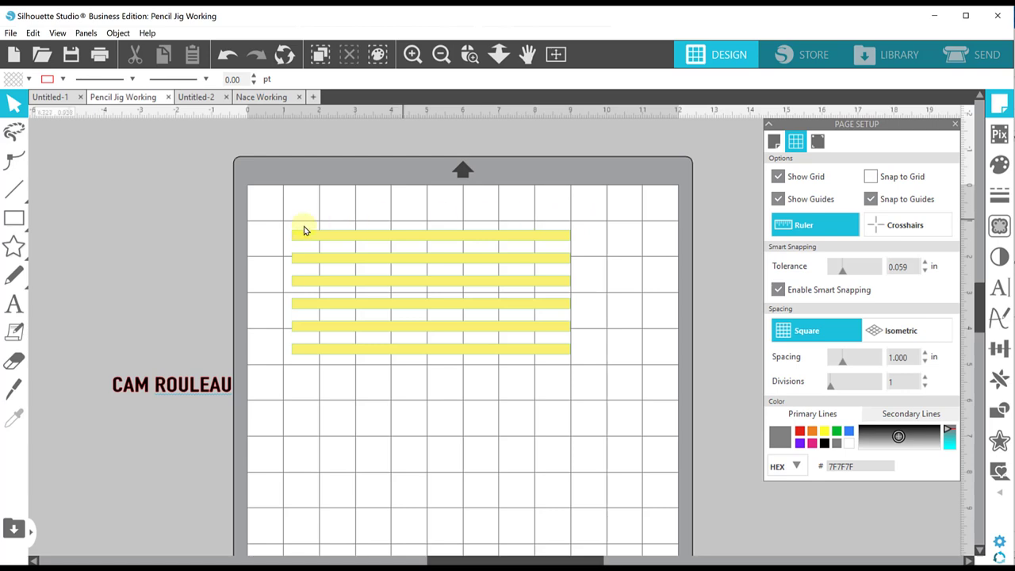
- Draw a 4.895 in vertical straight line across the bars' right ends, then hide the grid
left_click(17, 194)
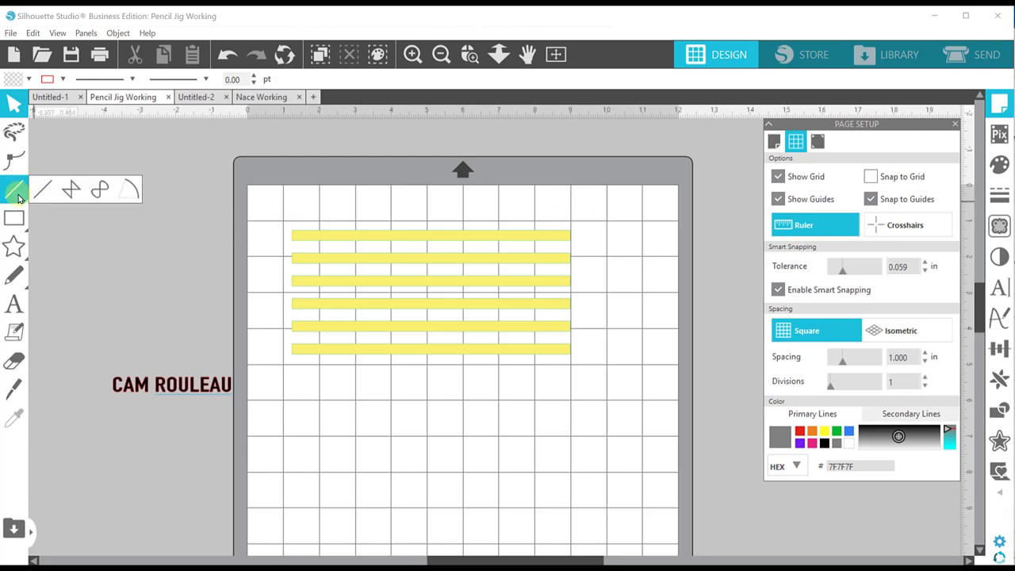
left_click(42, 189)
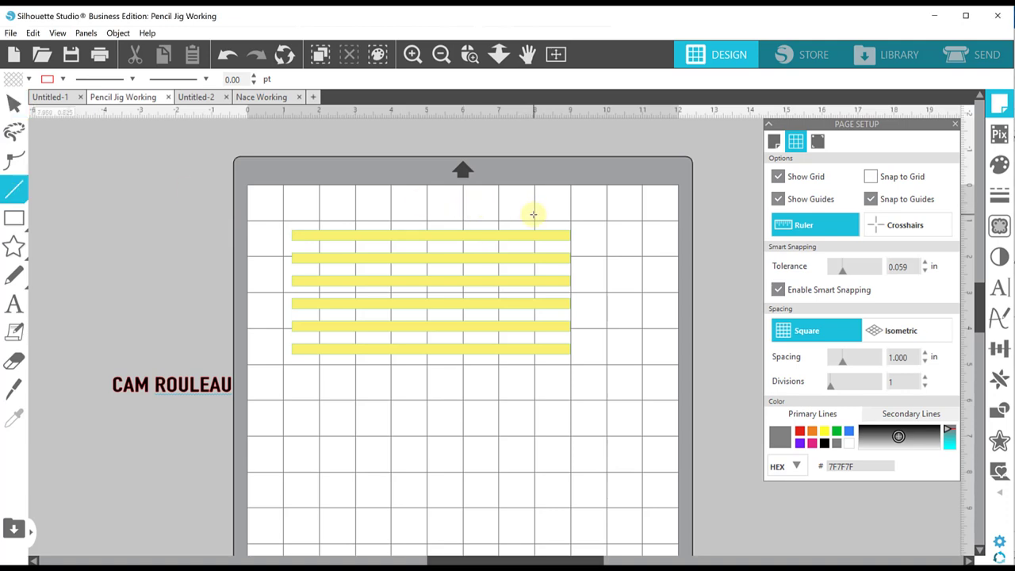
left_click_drag(534, 214, 535, 394)
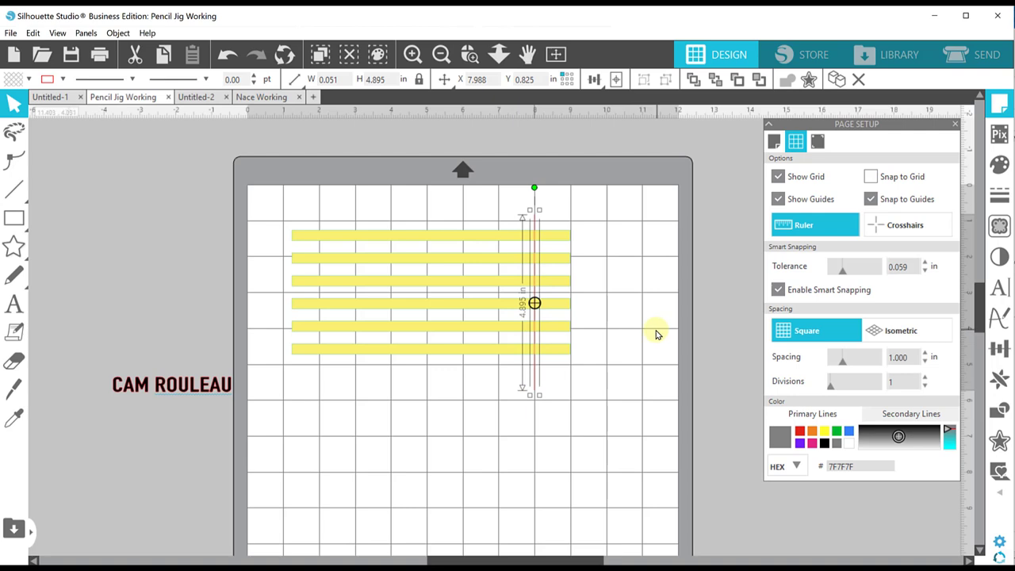
left_click(779, 179)
- Move the name below the bars, duplicate it, and retype the duplicate as a second name
left_click(629, 378)
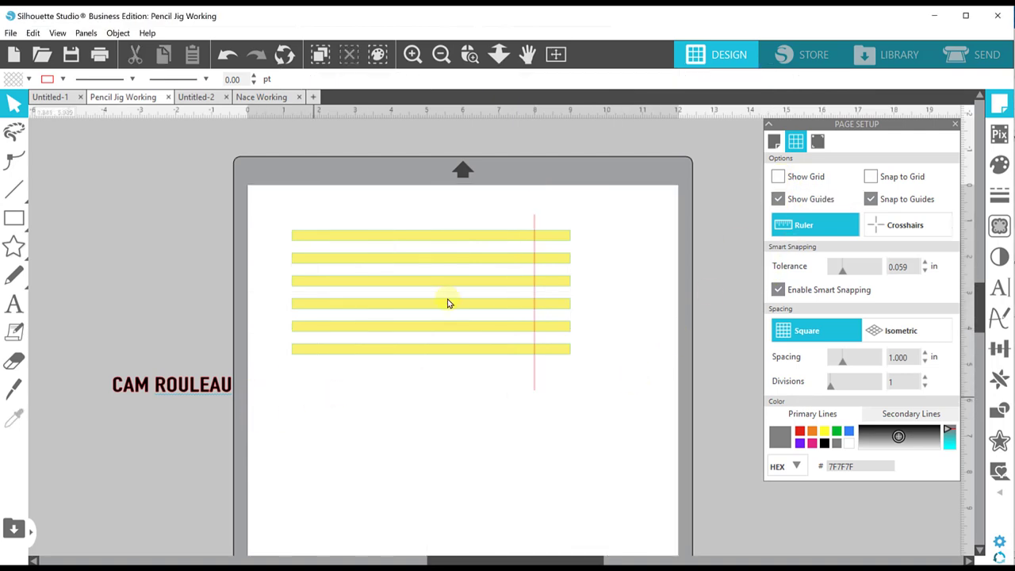
left_click_drag(199, 386, 465, 397)
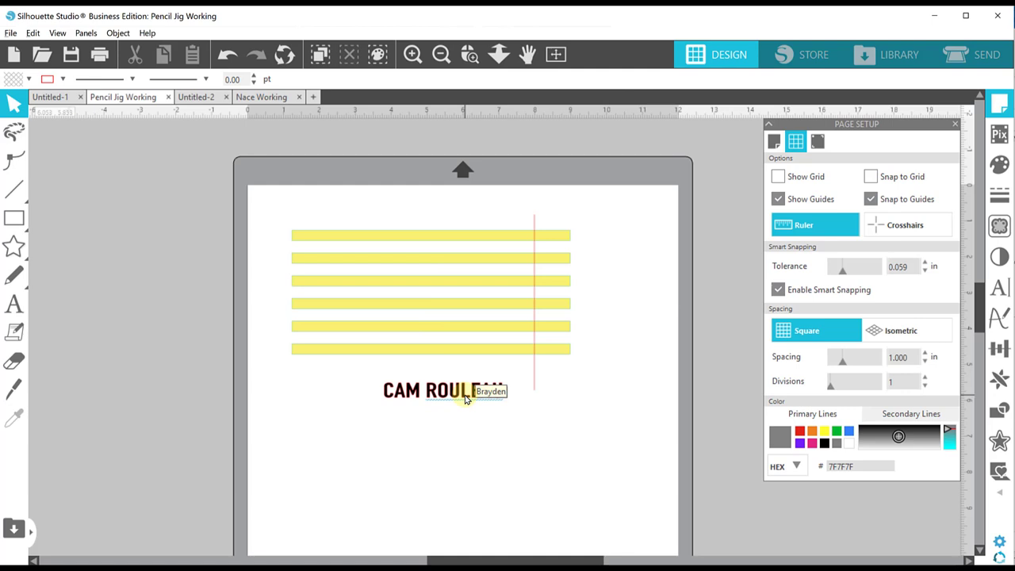
key("ctrl+d")
double_click(464, 423)
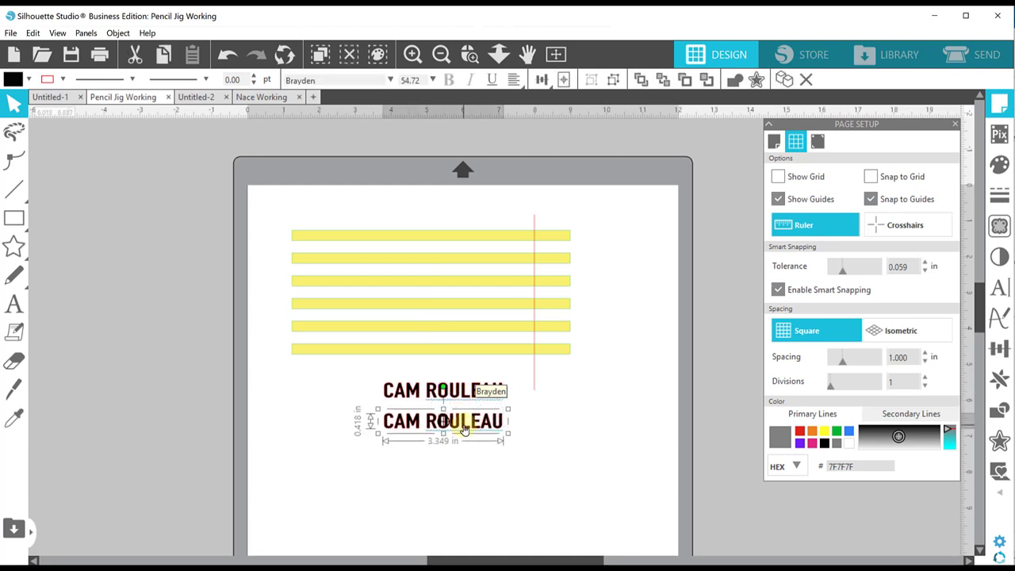
key("ctrl+a")
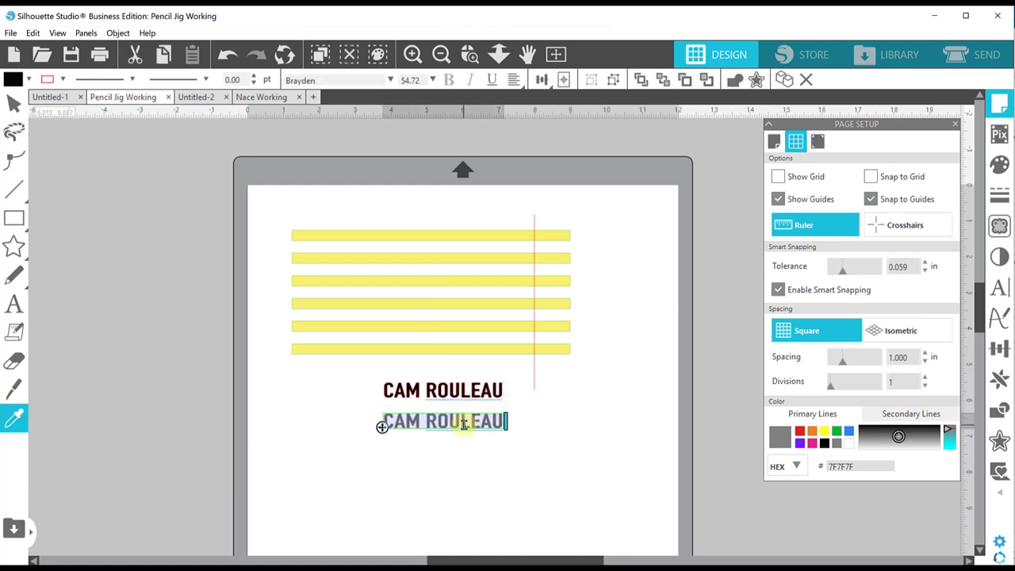
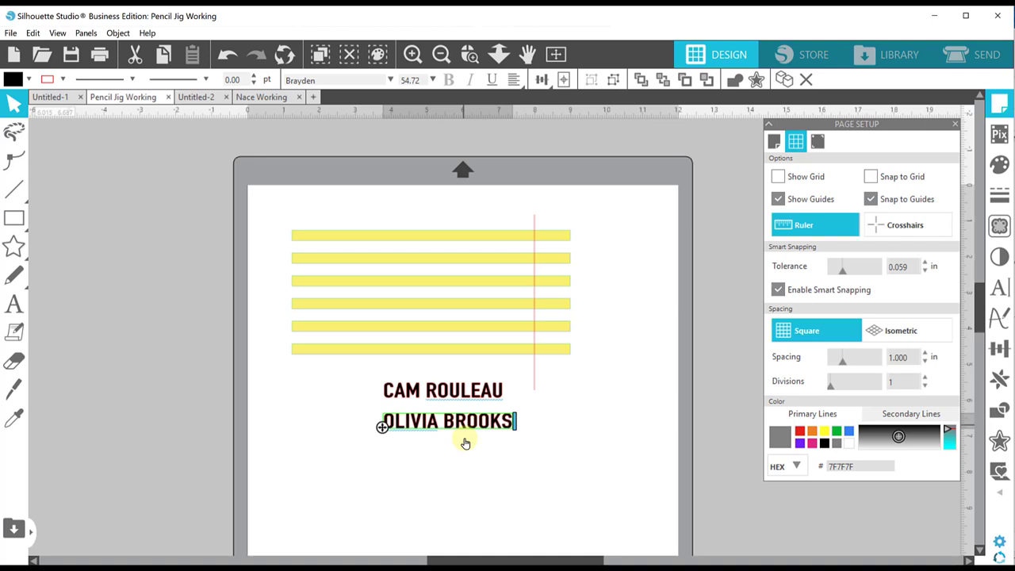
left_click(473, 450)
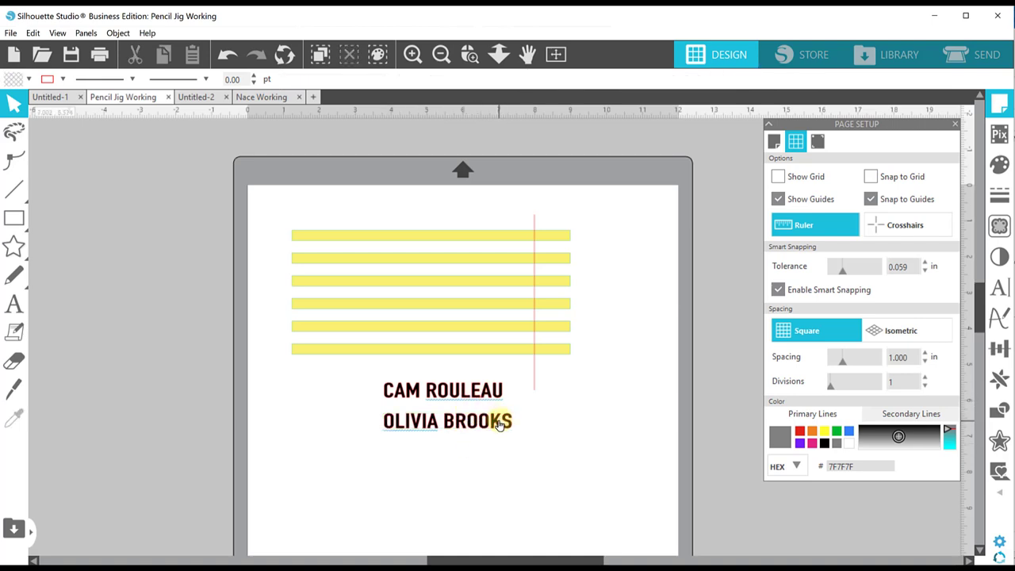
- Place copies of both names below the originals and bring up the Text Style settings
left_click_drag(498, 425, 528, 462)
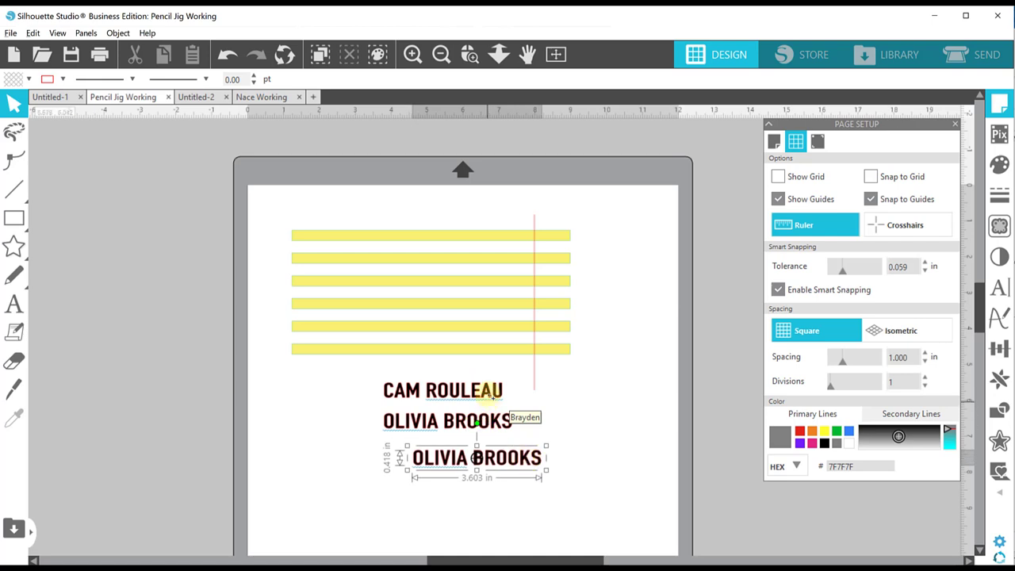
left_click(488, 393)
key("ctrl+d")
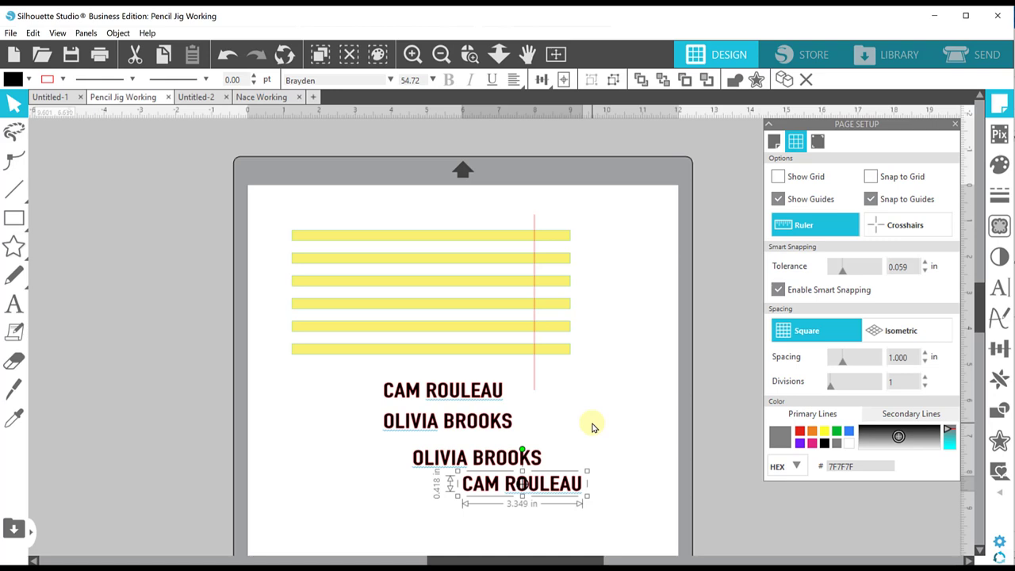
left_click(995, 292)
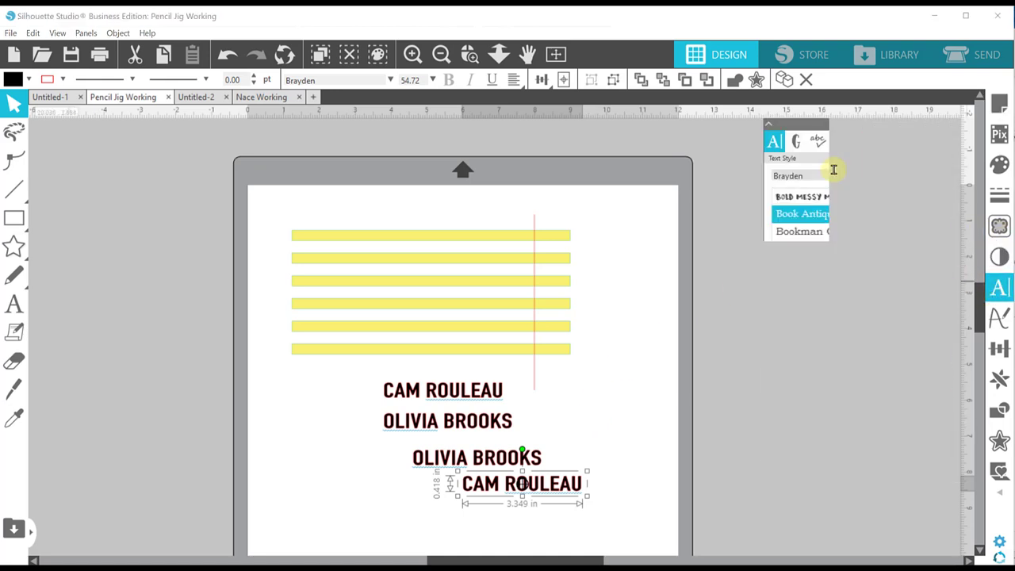
- Change the lower copy of the first name to the Dear Agatha Sans 2 font
left_click_drag(827, 172, 761, 178)
type("dear agatha 1")
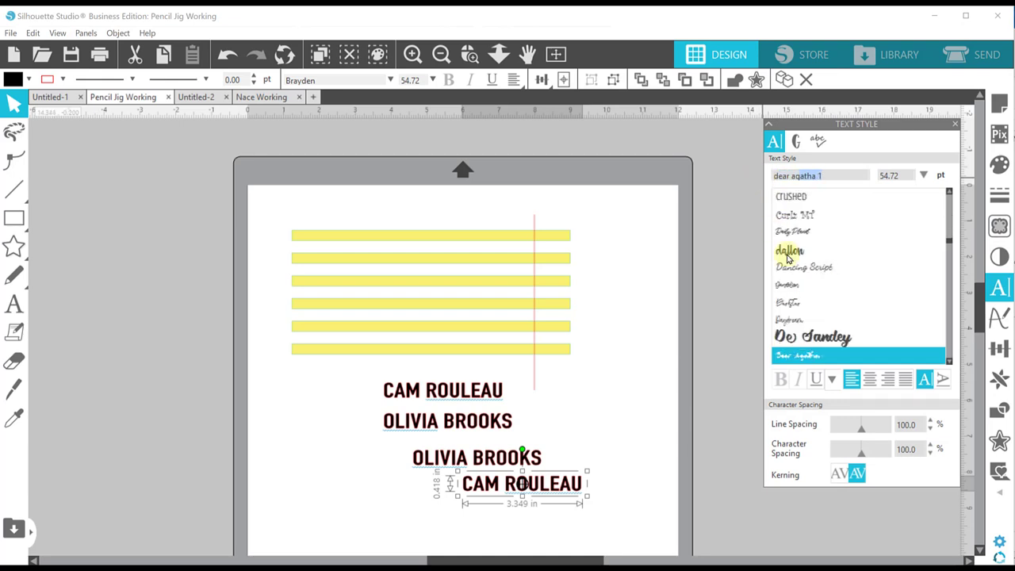
left_click(865, 354)
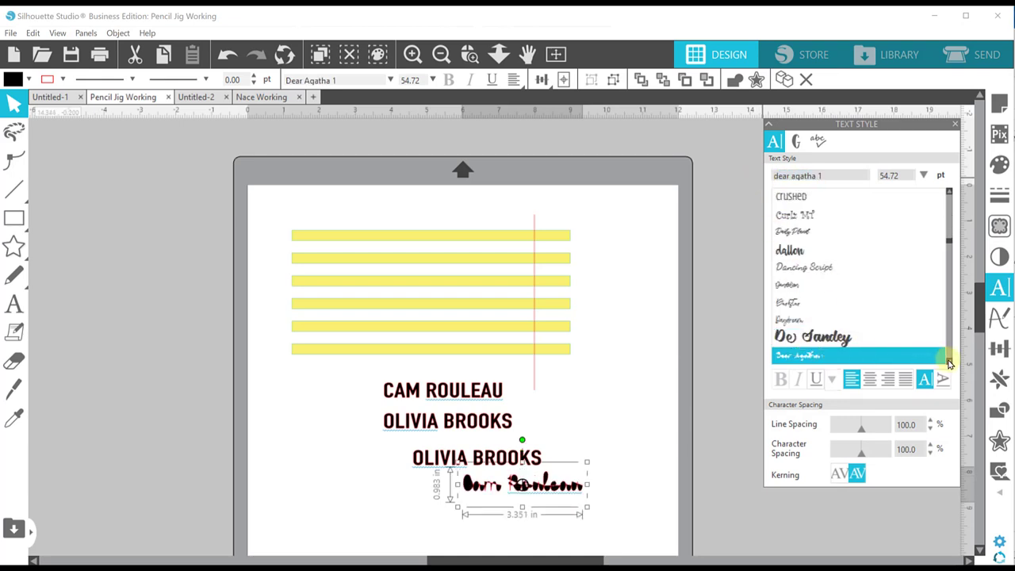
left_click(949, 362)
left_click(948, 362)
left_click(949, 361)
left_click(948, 361)
left_click(949, 361)
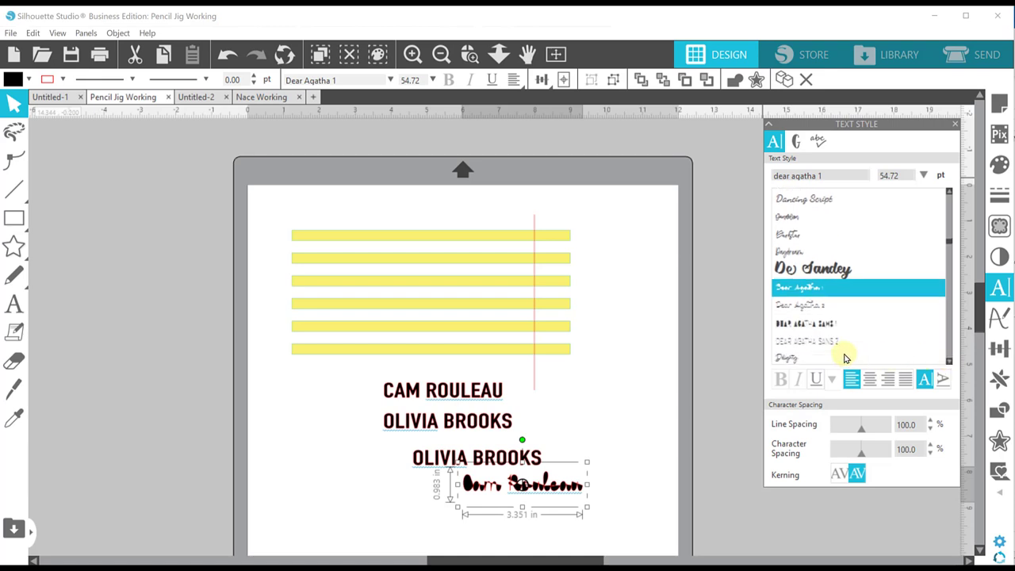
left_click(832, 346)
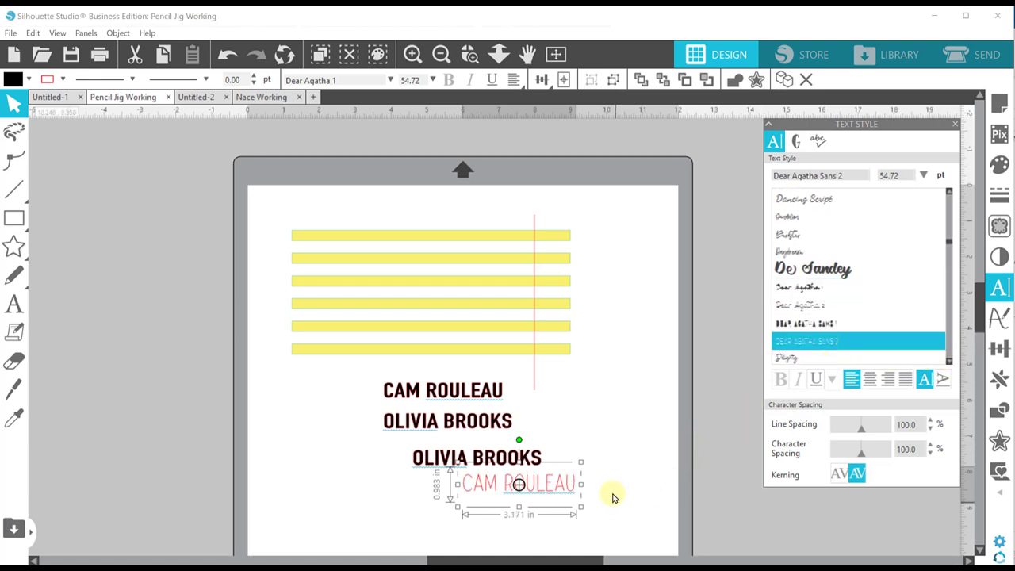
- Give the lower copy of the second name Dear Agatha Sans 2 as well
left_click(445, 465)
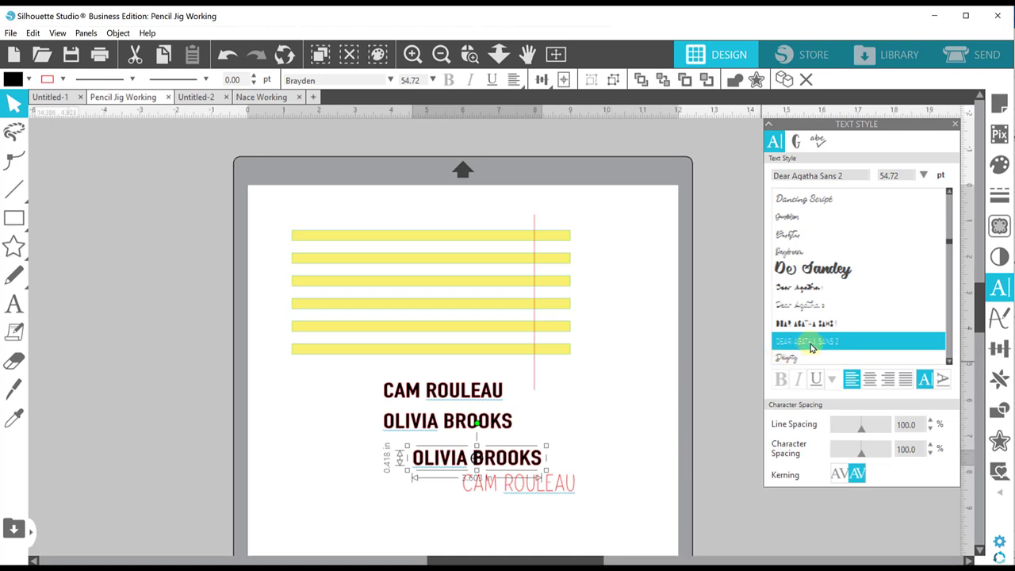
double_click(772, 176)
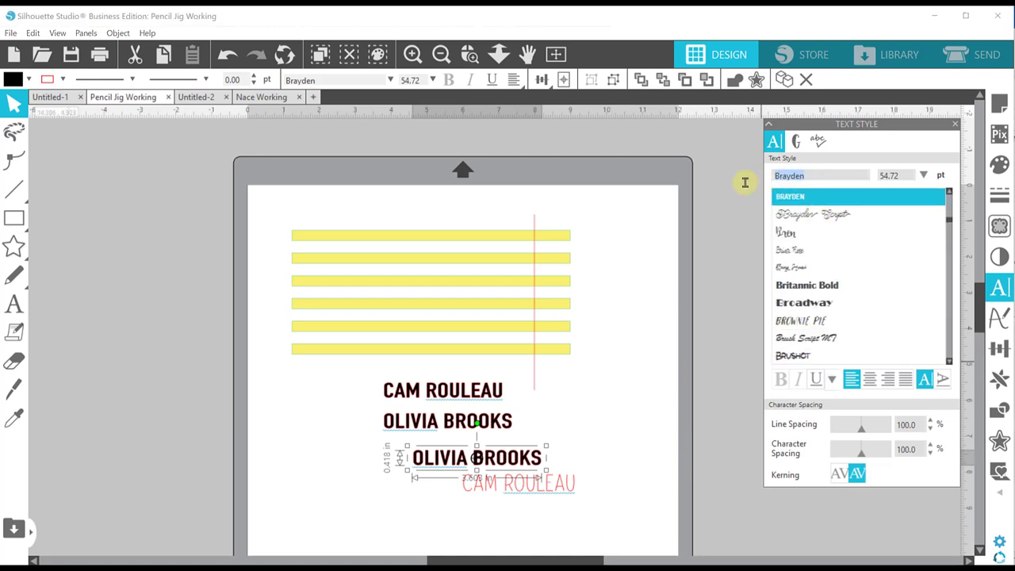
type("d")
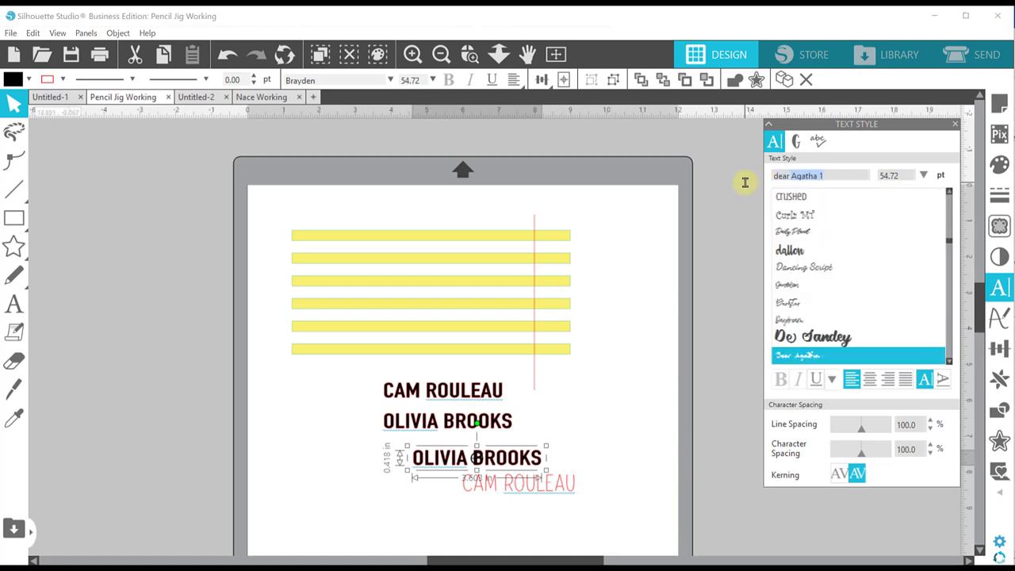
type("ear agatha sans")
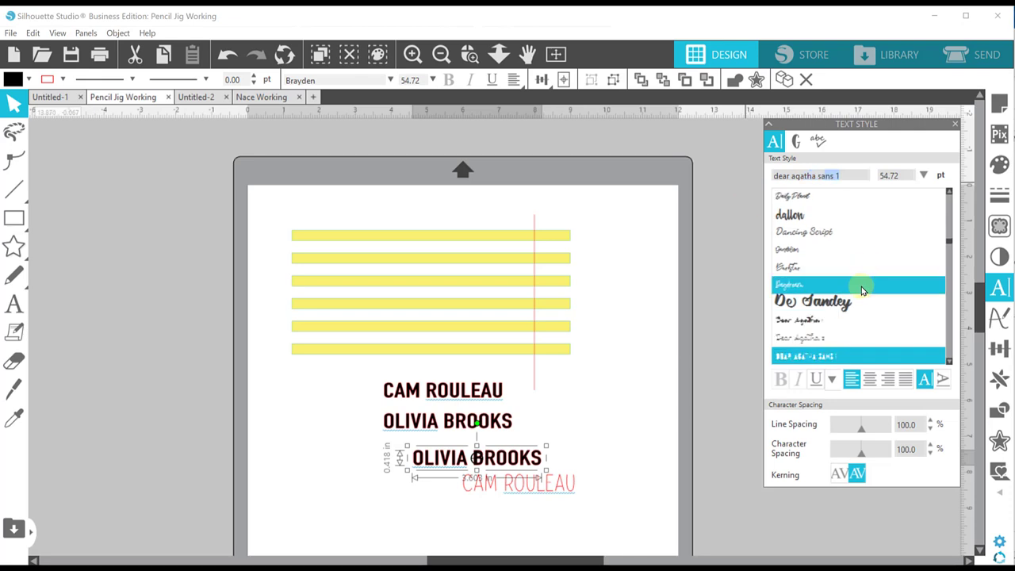
scroll(861, 297, "down", 1)
left_click(842, 334)
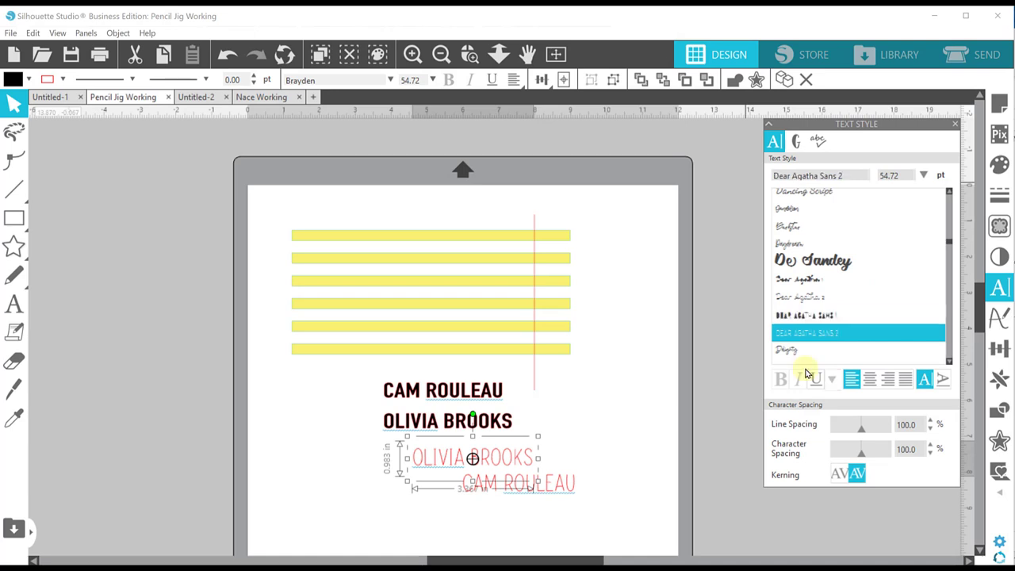
left_click(622, 415)
- Shift the pink second name left and make a copy below it in Dear Agatha 2 script
left_click_drag(522, 459, 410, 470)
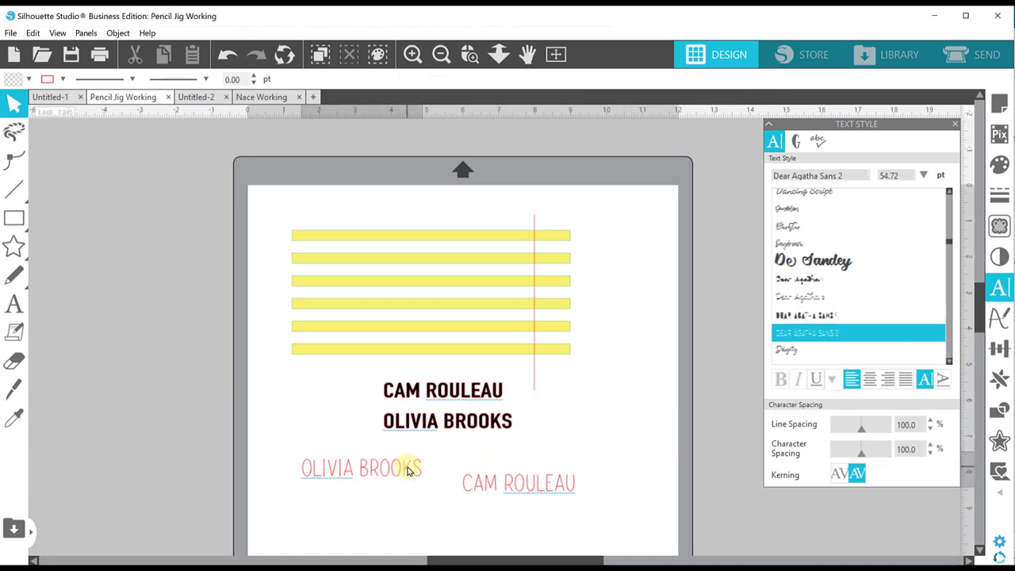
left_click(444, 440)
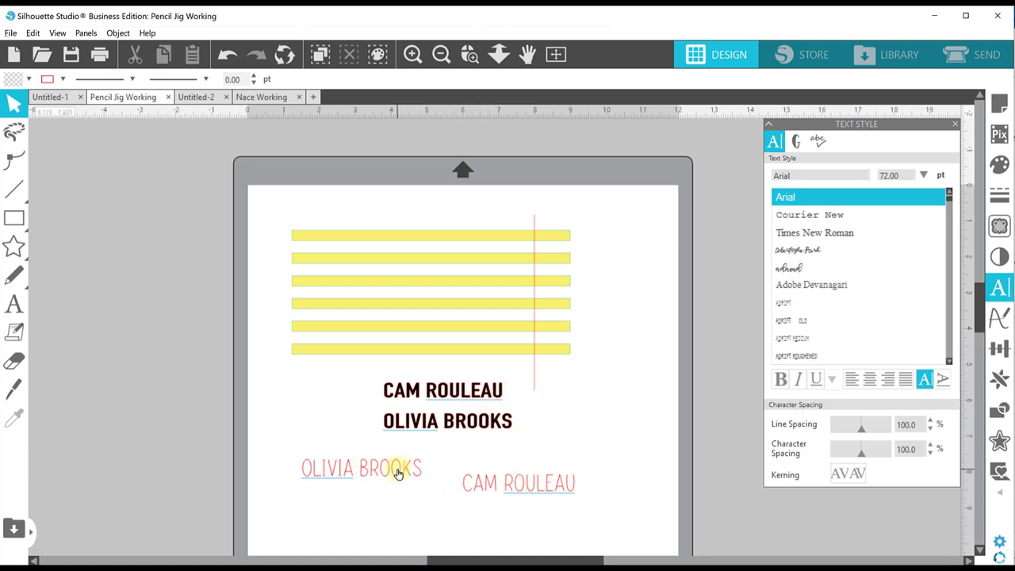
left_click_drag(398, 474, 405, 513)
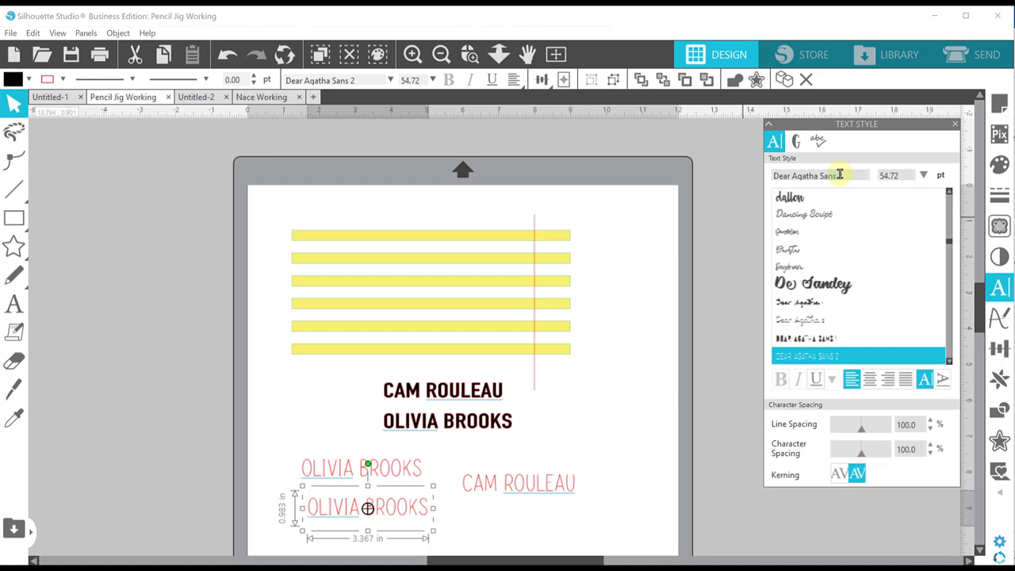
left_click(820, 320)
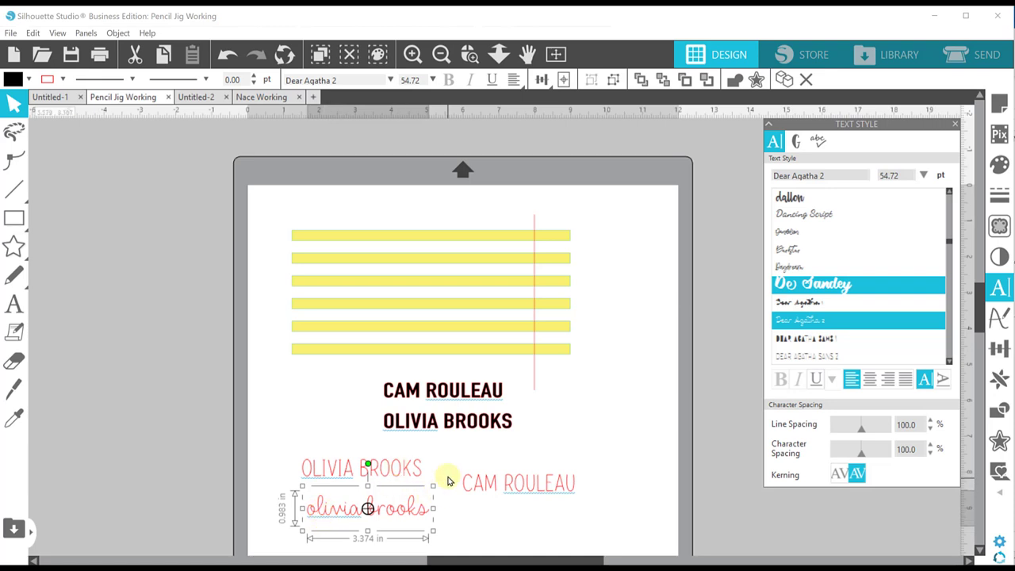
double_click(311, 513)
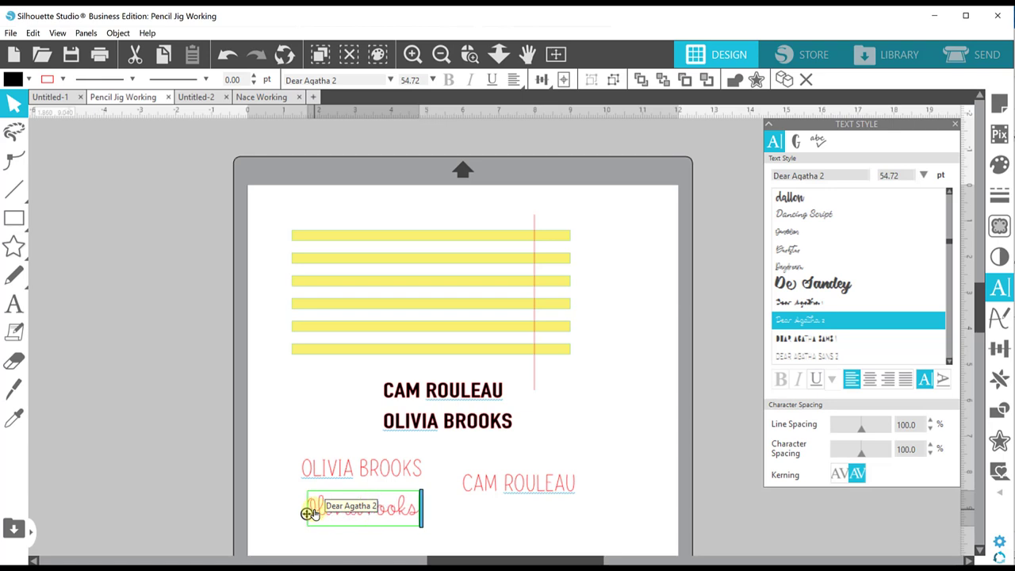
left_click(489, 517)
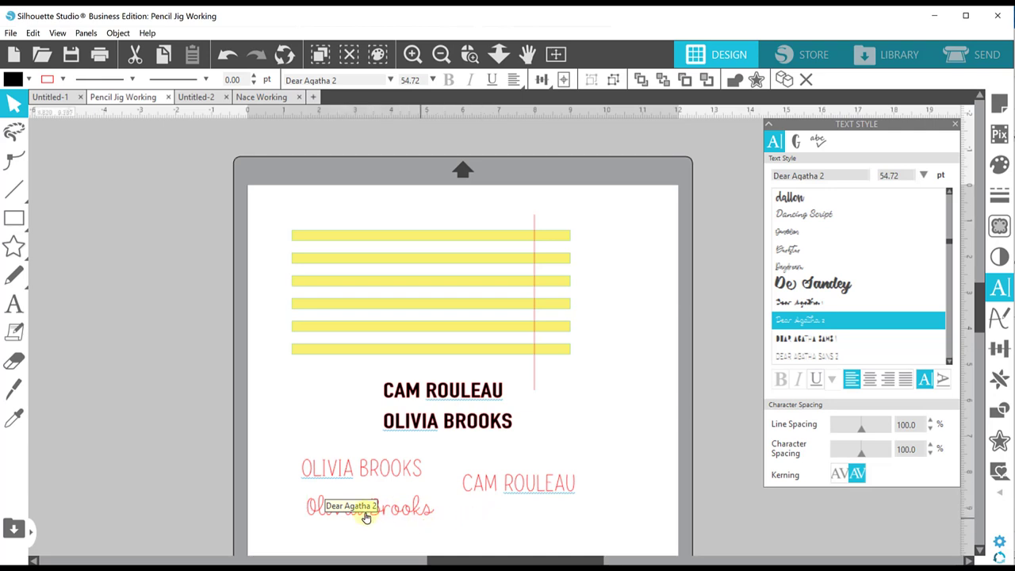
- Move the script copy to the right of the bold version of that name
left_click(302, 467)
left_click(387, 509)
left_click_drag(387, 509, 634, 440)
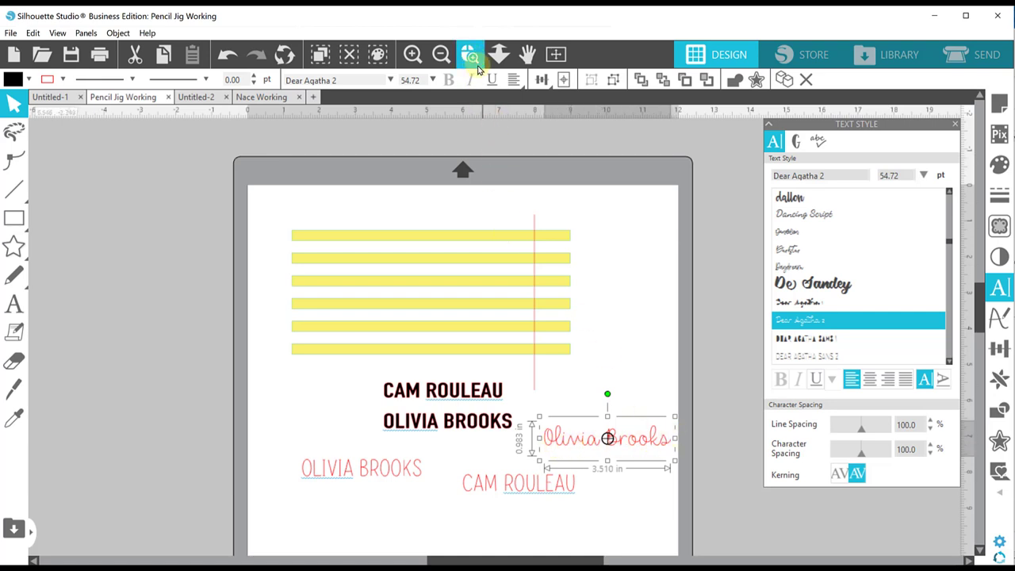
- Zoom in on the script name, nudge it slightly left toward the bold name, then zoom back out
left_click(469, 54)
left_click_drag(541, 401, 640, 482)
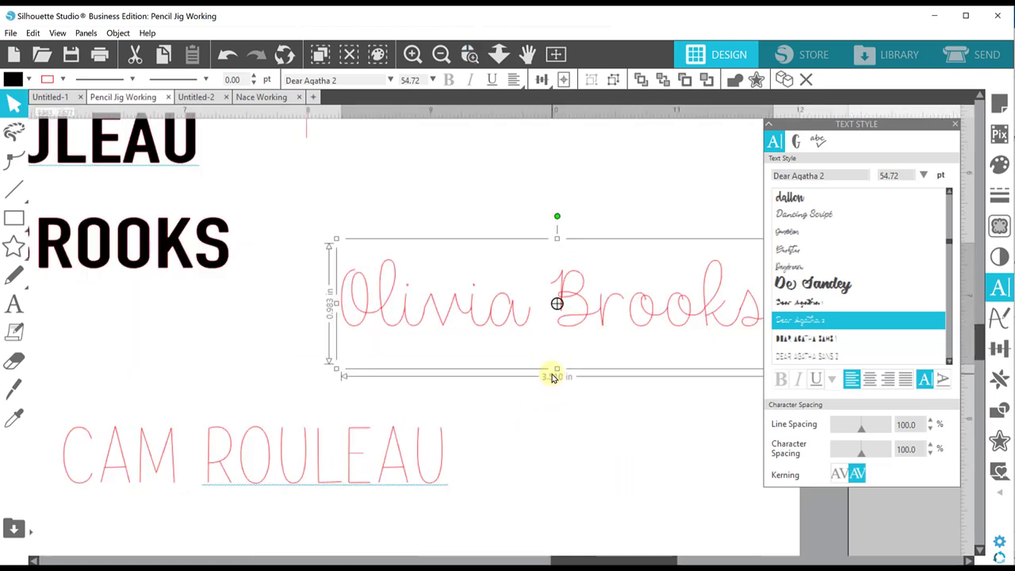
left_click_drag(566, 313, 495, 328)
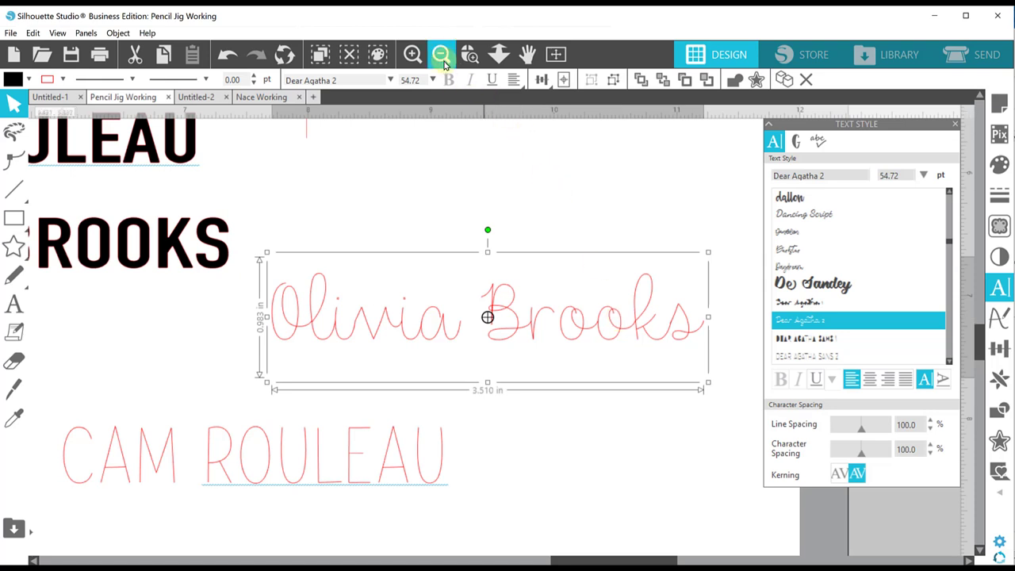
left_click(441, 56)
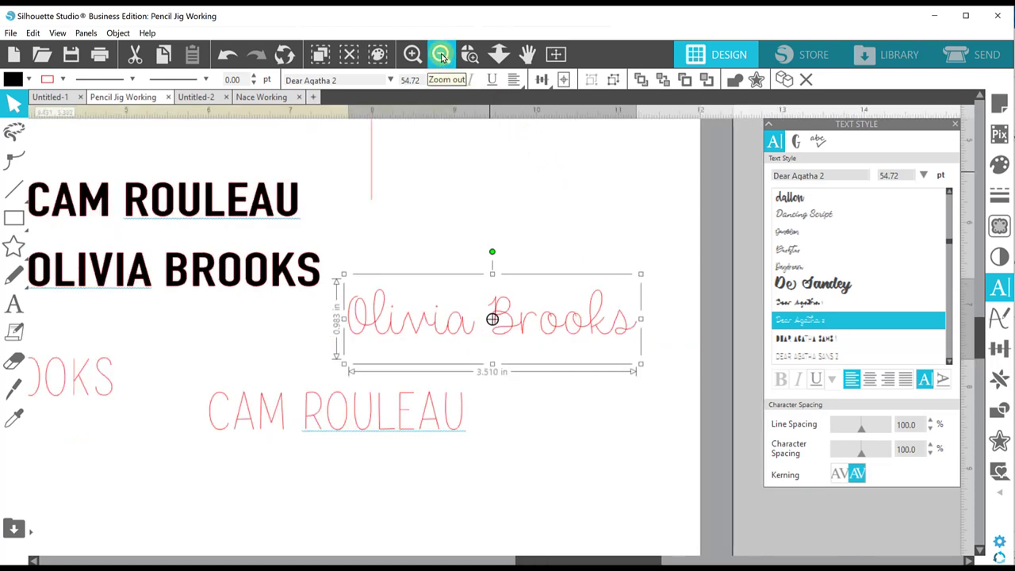
left_click(440, 56)
left_click(441, 56)
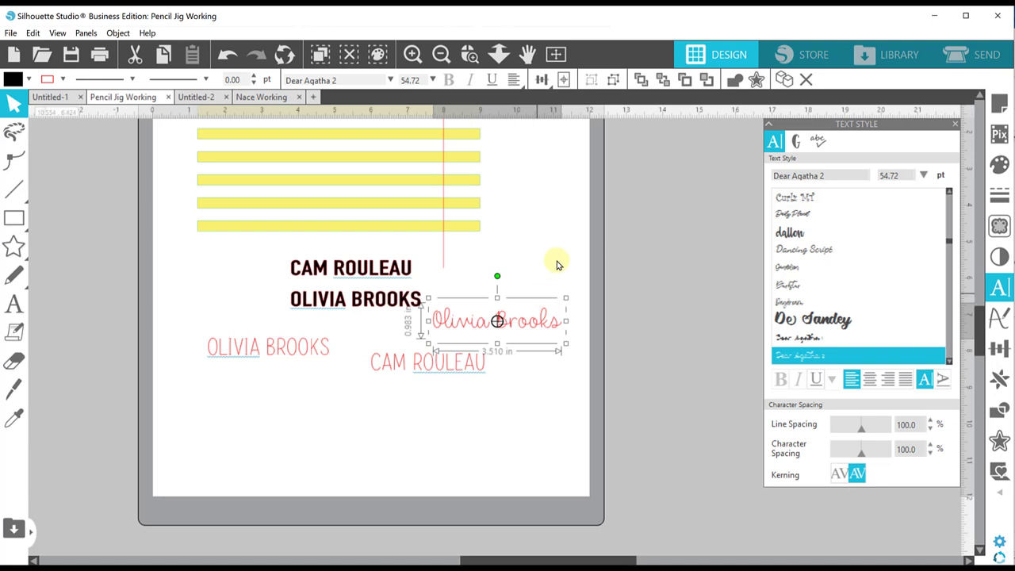
- Copy the pink outline style from the other names onto the script name
left_click(734, 81)
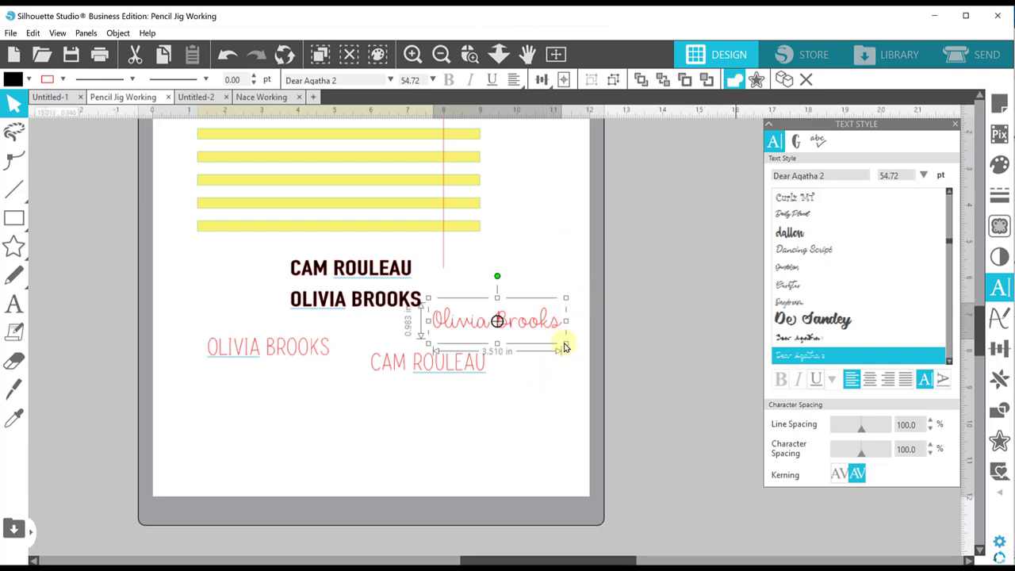
left_click(491, 324)
left_click(539, 352)
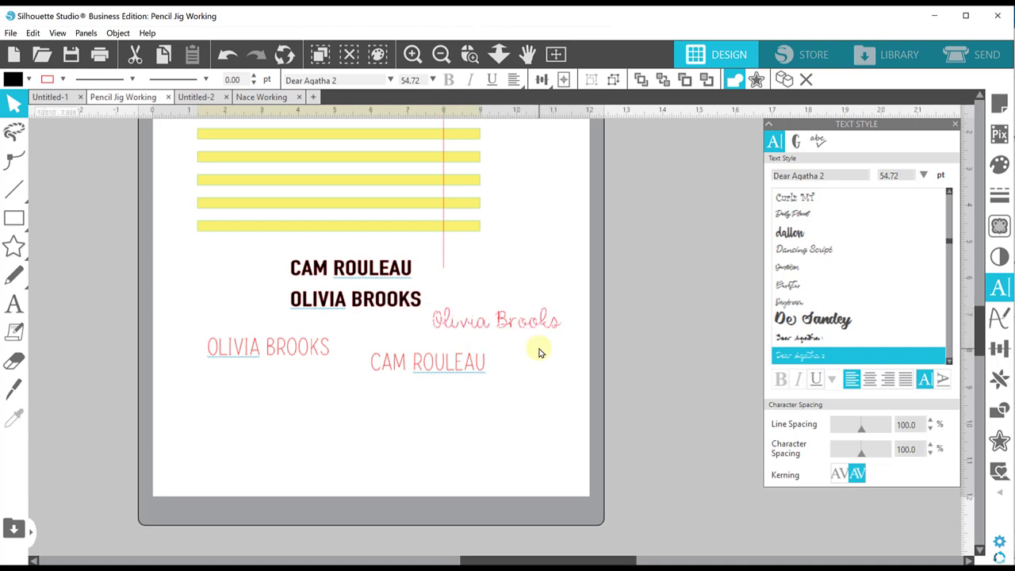
left_click(536, 352)
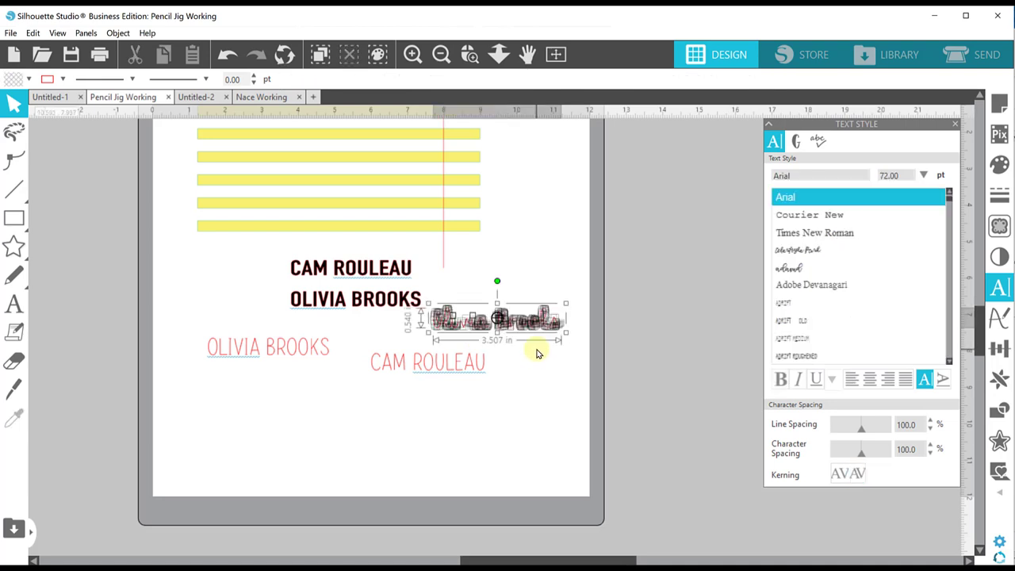
left_click(536, 353)
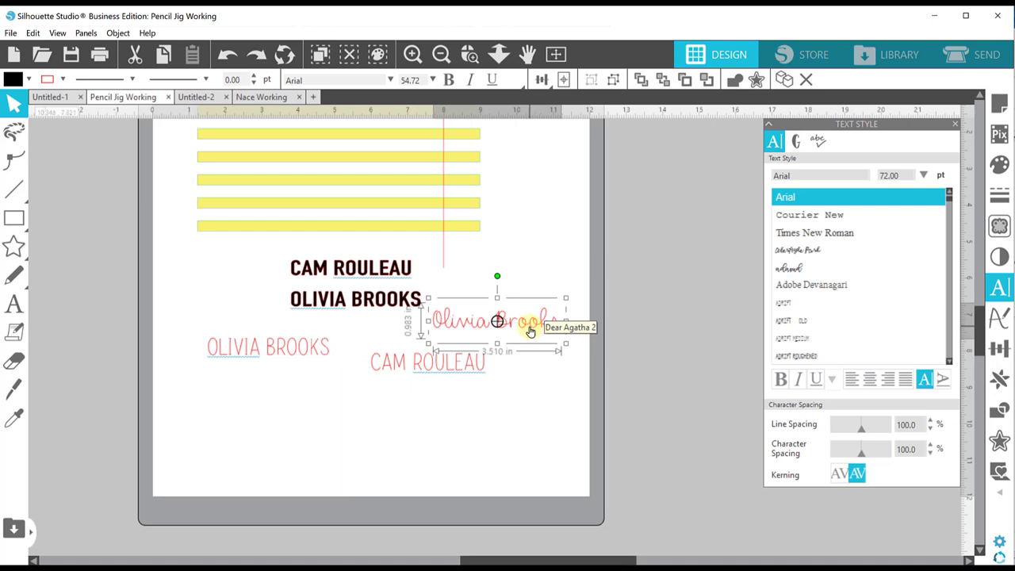
- Convert the script name and the four block-letter names to paths
right_click(530, 329)
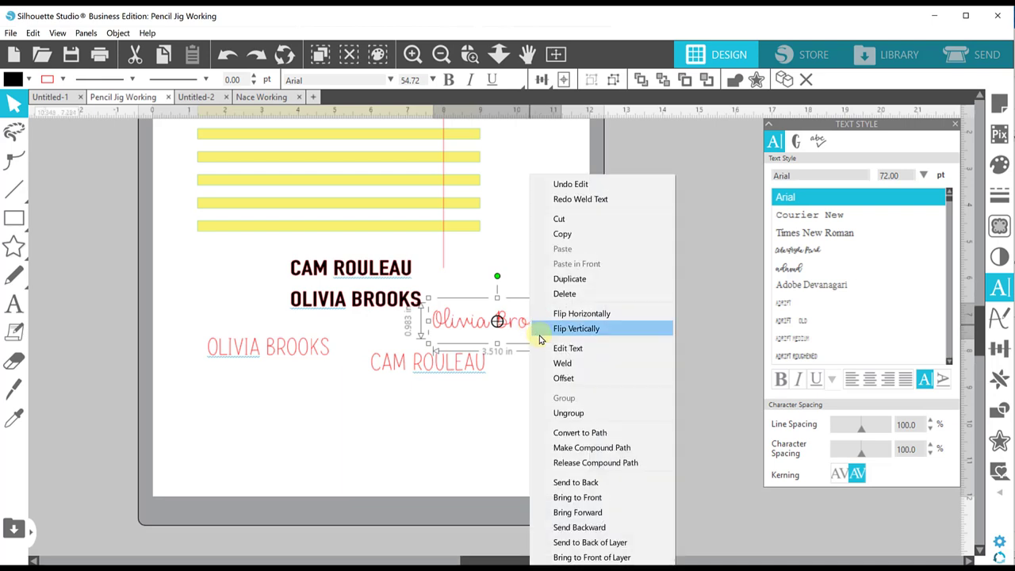
left_click(564, 433)
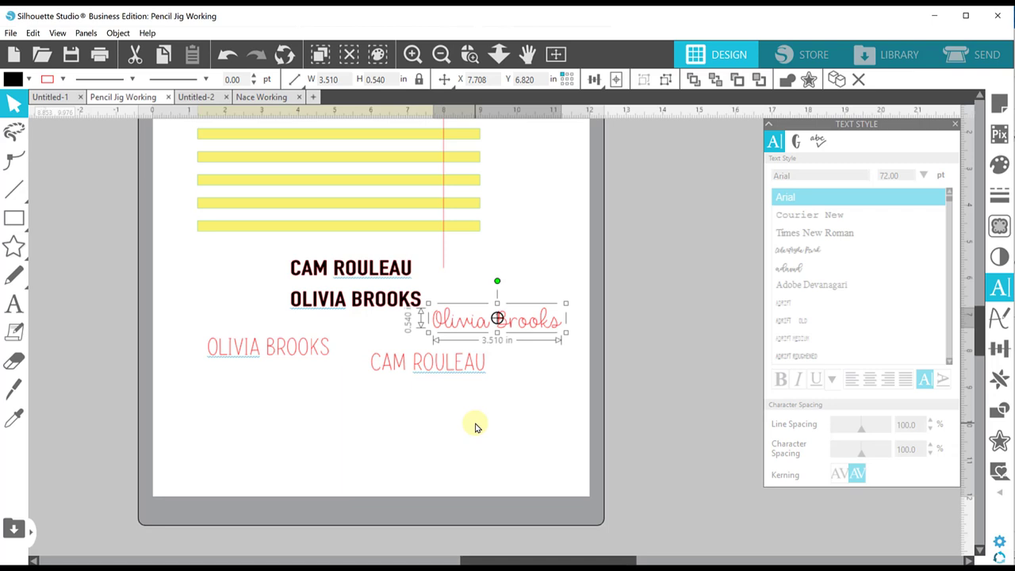
left_click_drag(238, 262, 385, 410)
right_click(394, 373)
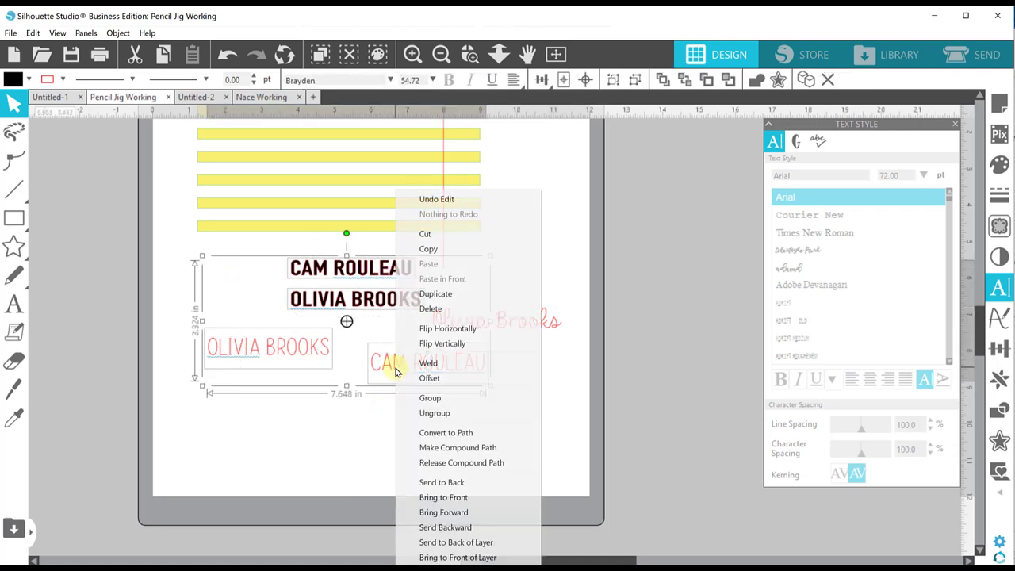
left_click(424, 434)
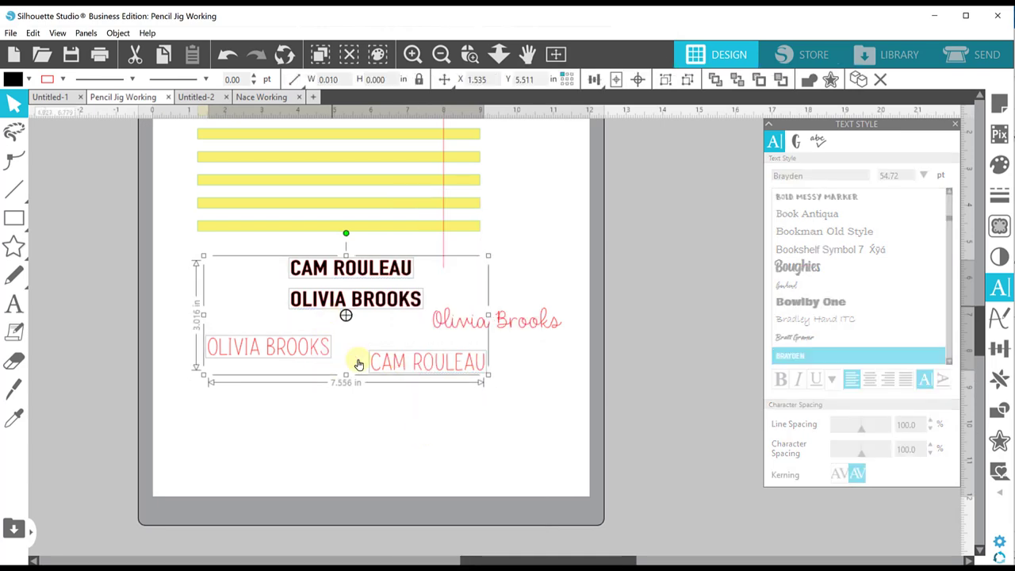
scroll(537, 401, "up", 1)
scroll(537, 401, "up", 5)
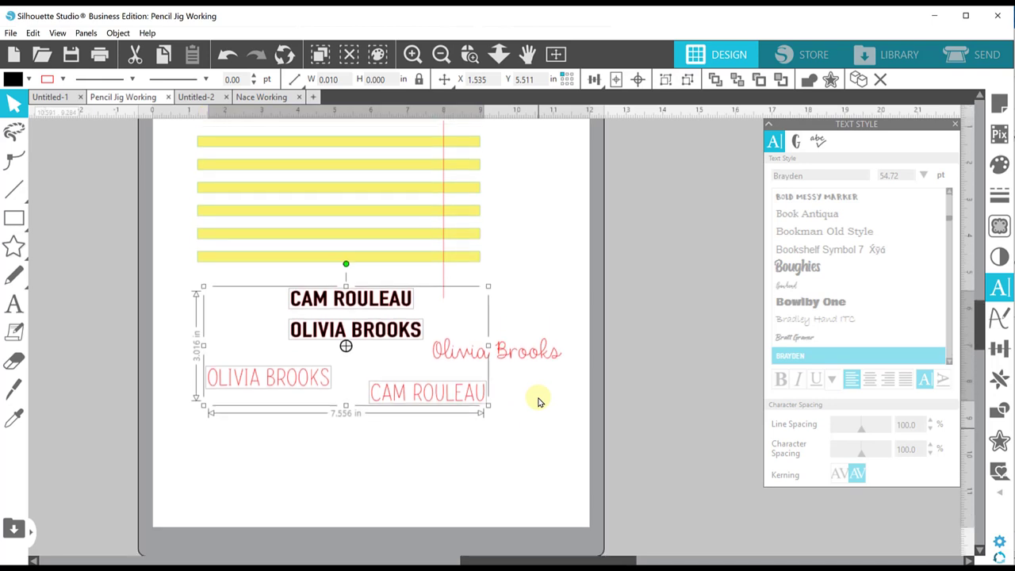
left_click(583, 329)
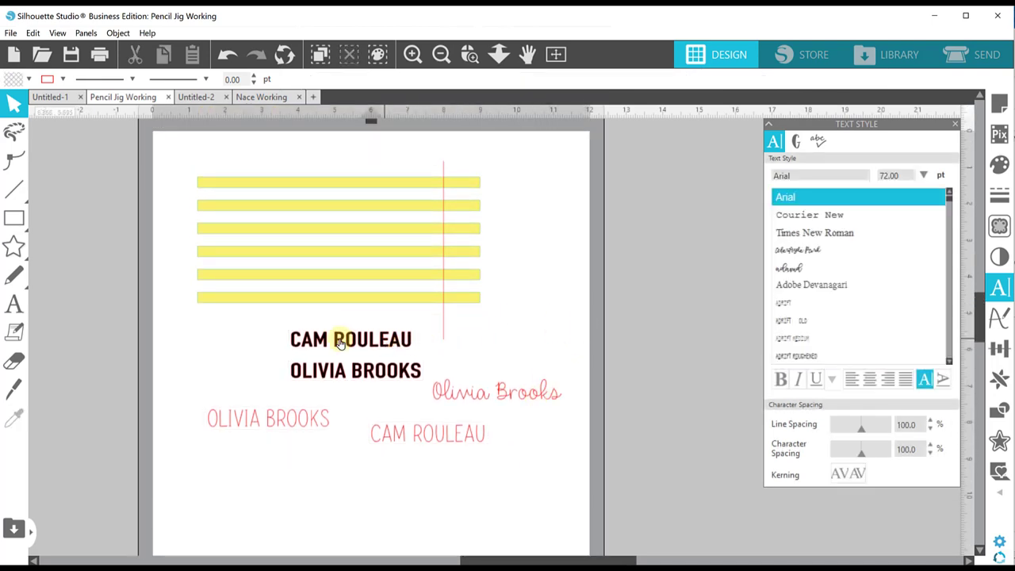
left_click(298, 341)
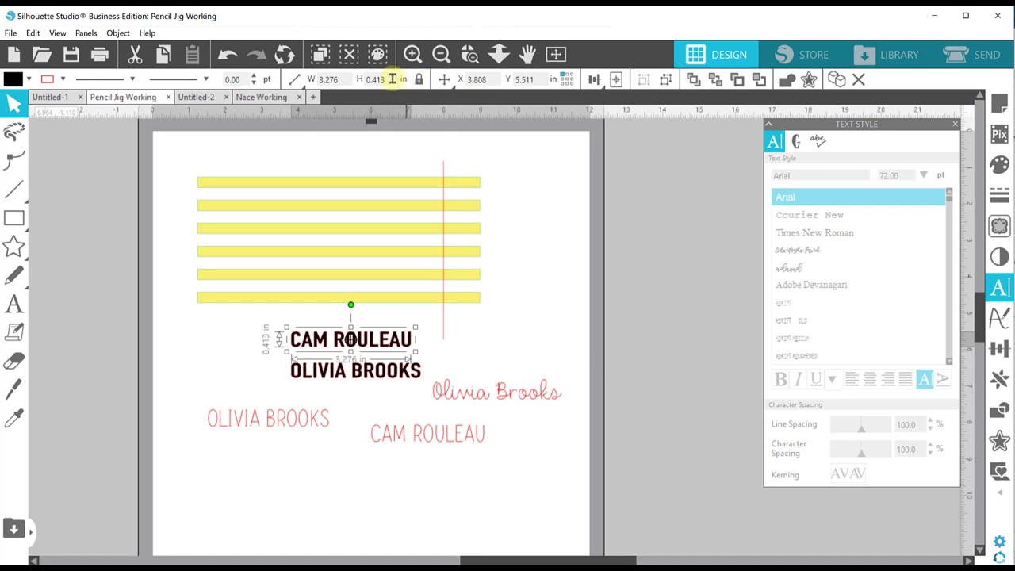
left_click(362, 79)
type(".119")
key("Return")
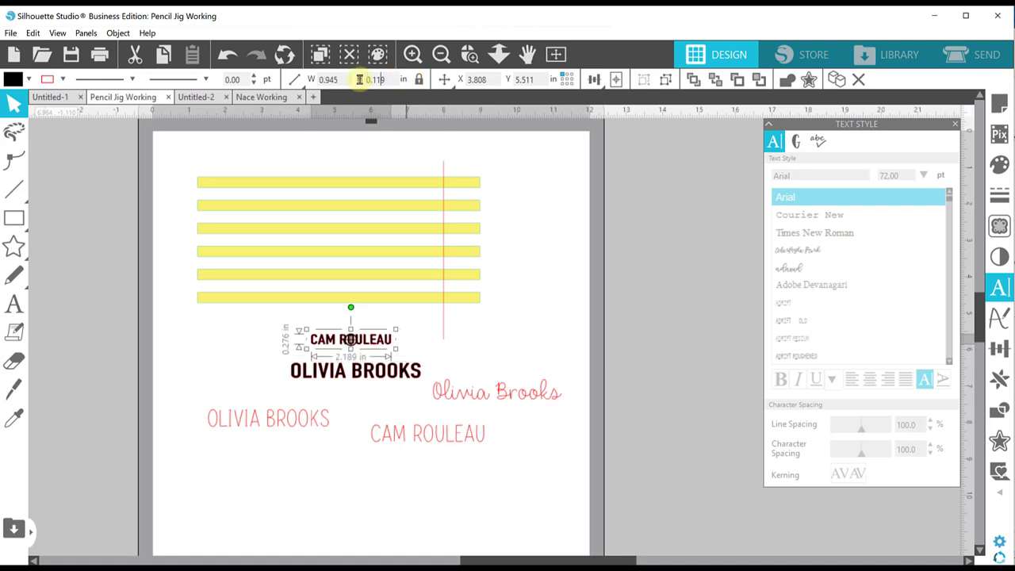
left_click(291, 369)
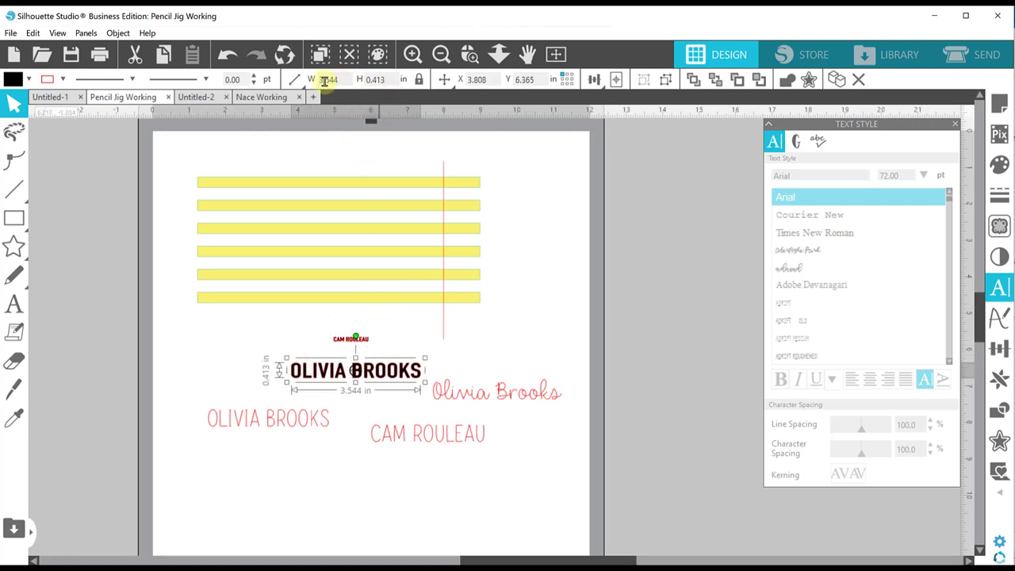
left_click(298, 80)
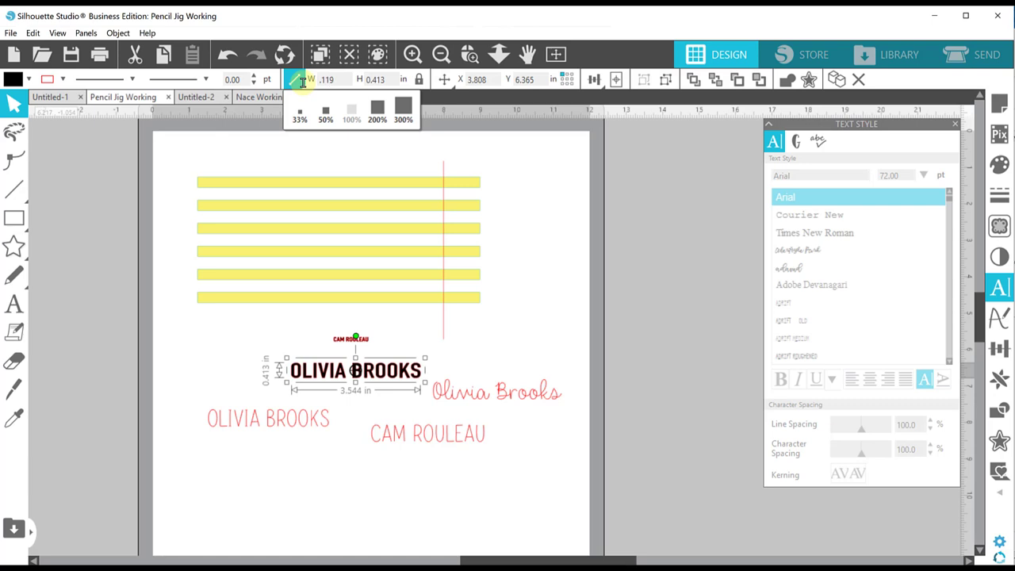
type("0.120")
key("Return")
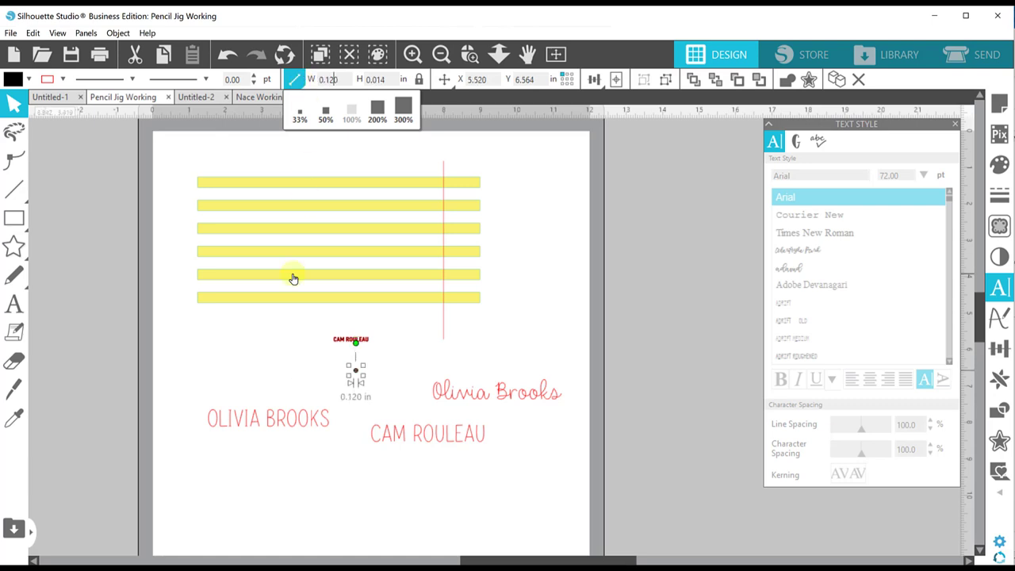
left_click(387, 371)
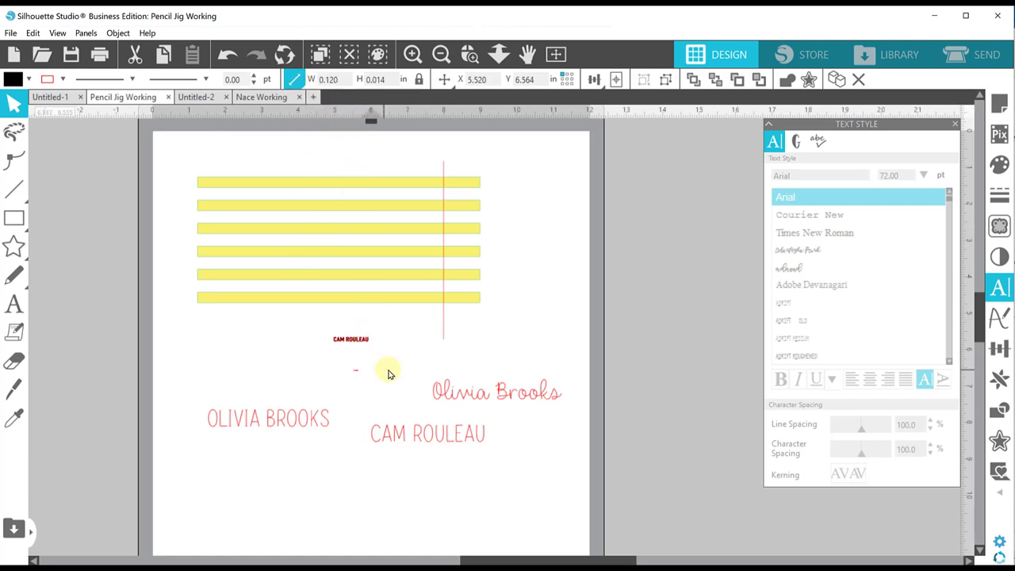
left_click(387, 371)
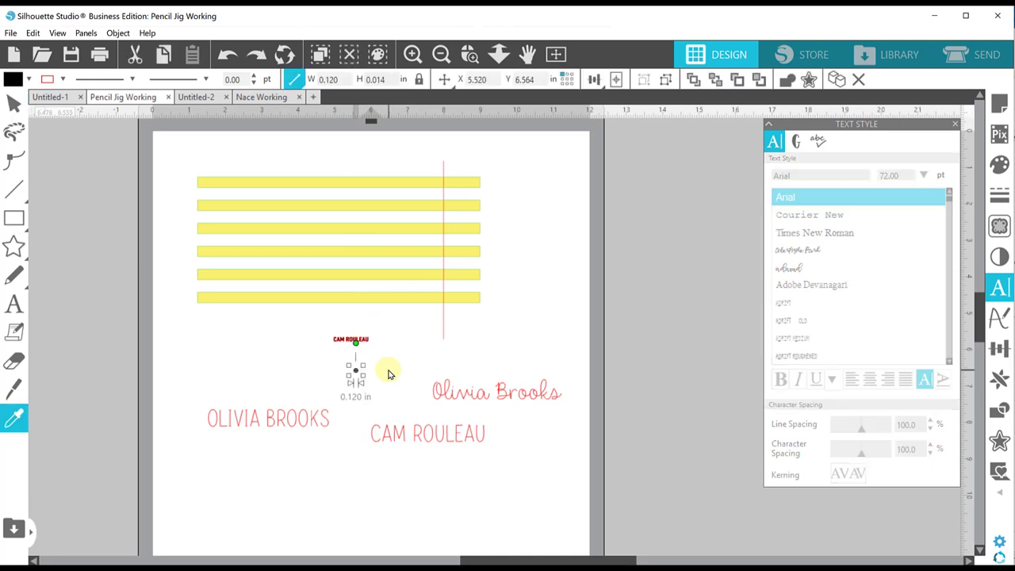
left_click(309, 79)
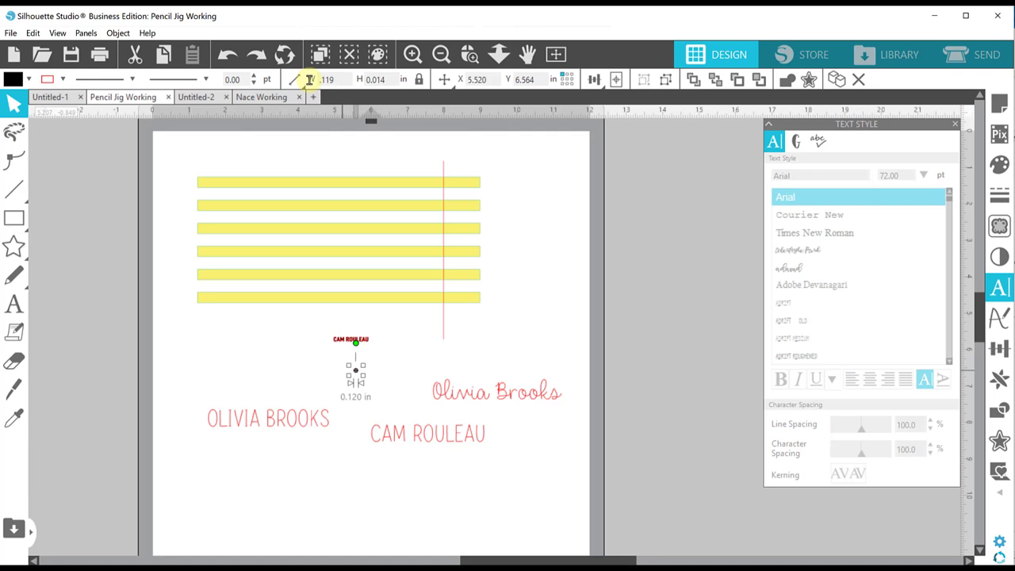
type("3.544")
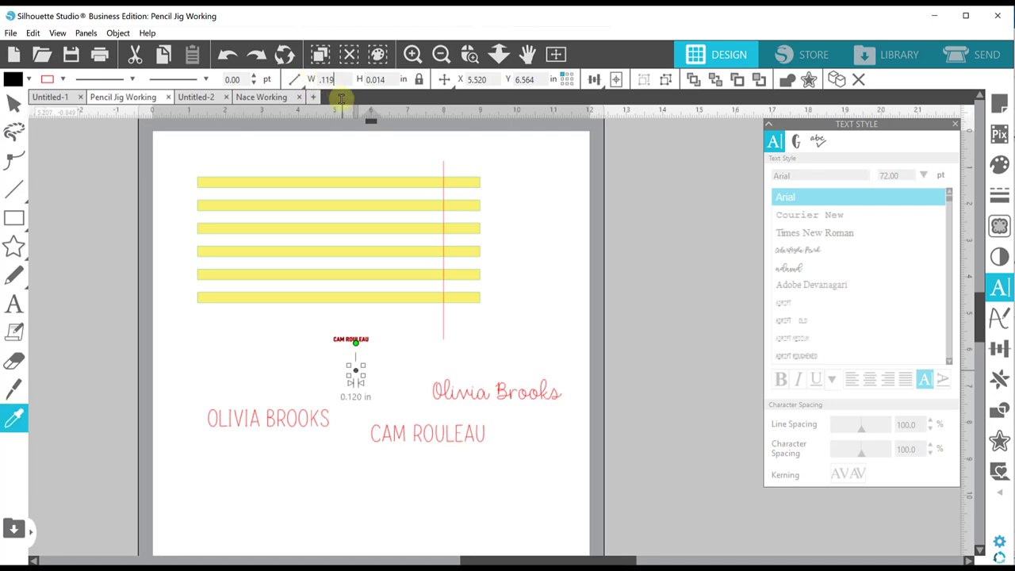
key("Return")
left_click(357, 80)
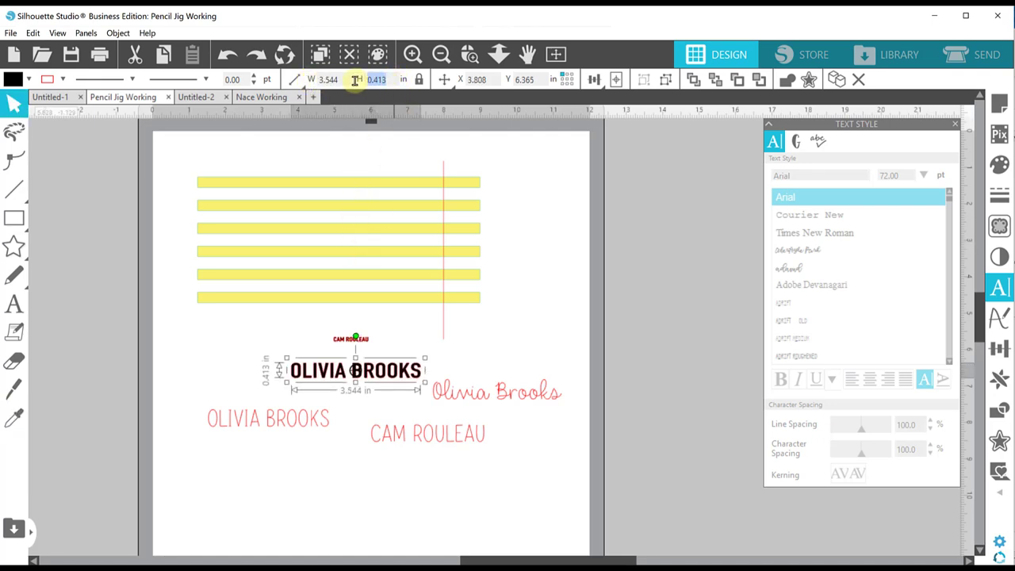
type("0.119")
key("Return")
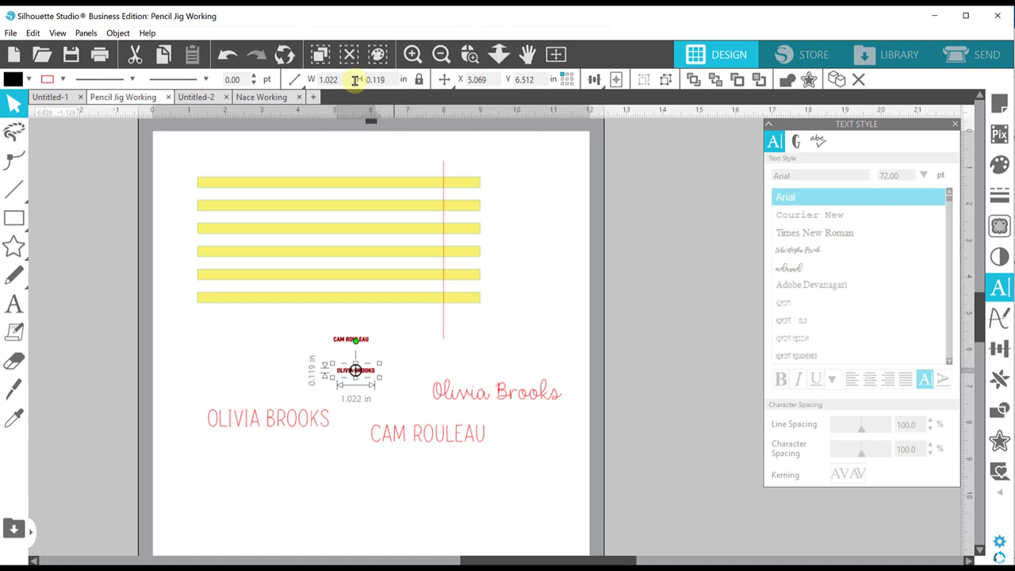
left_click(241, 419)
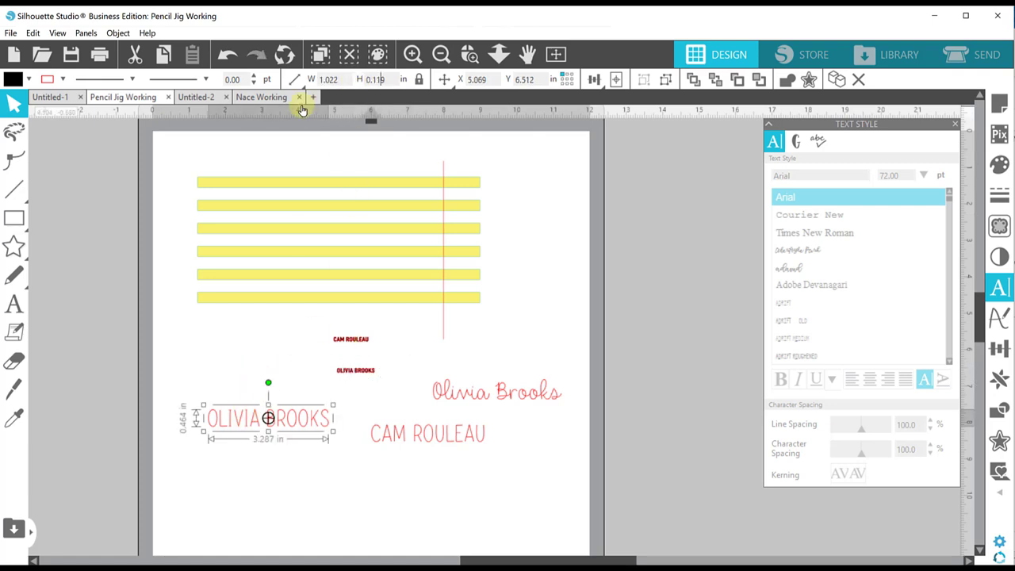
left_click(380, 80)
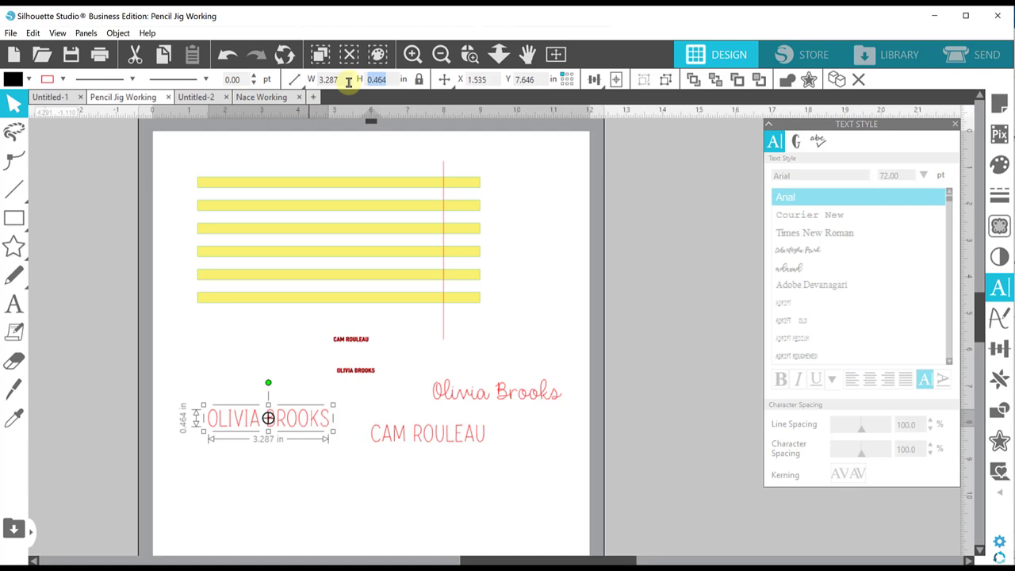
type(".119")
key("Return")
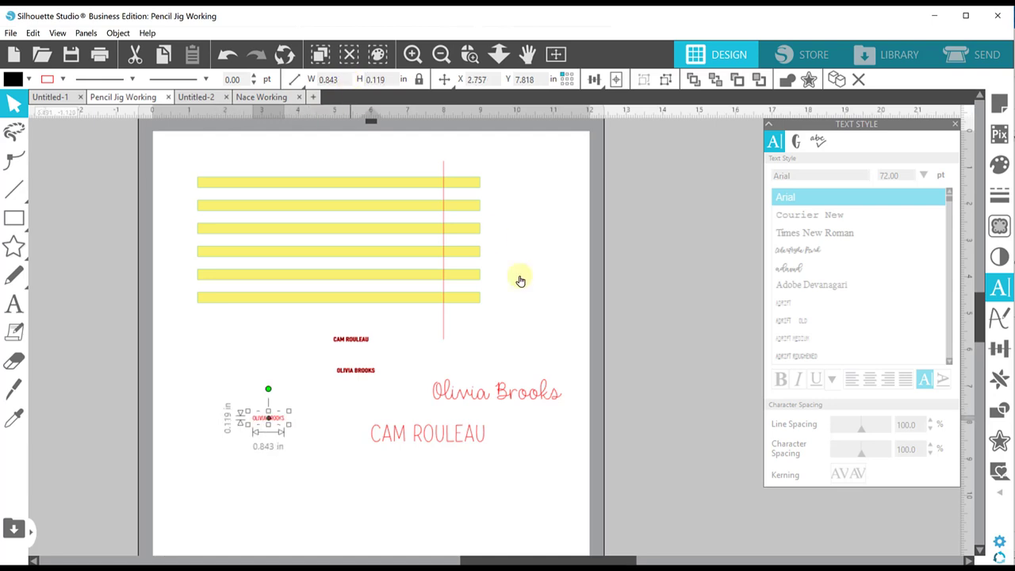
left_click(472, 422)
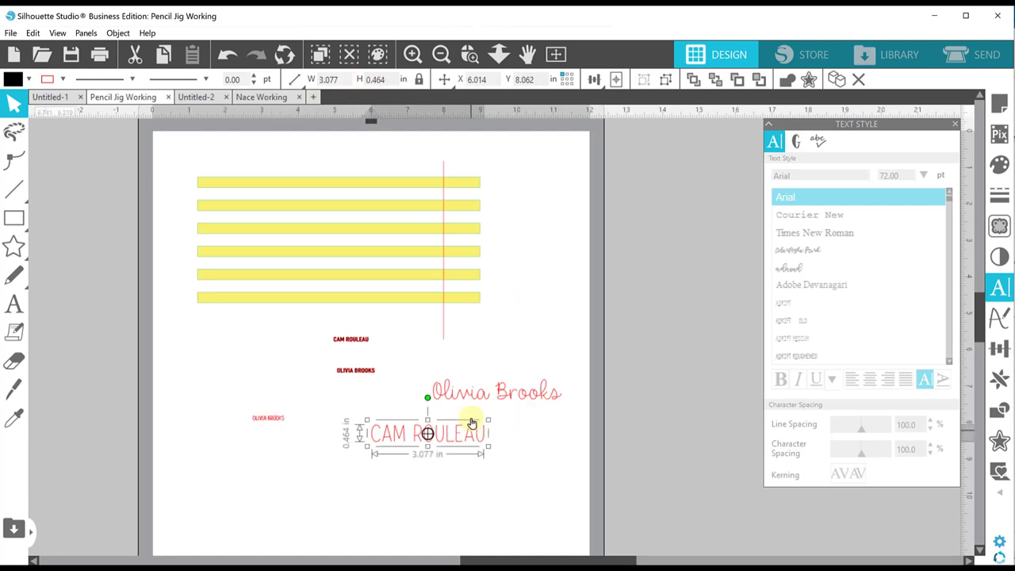
left_click(383, 80)
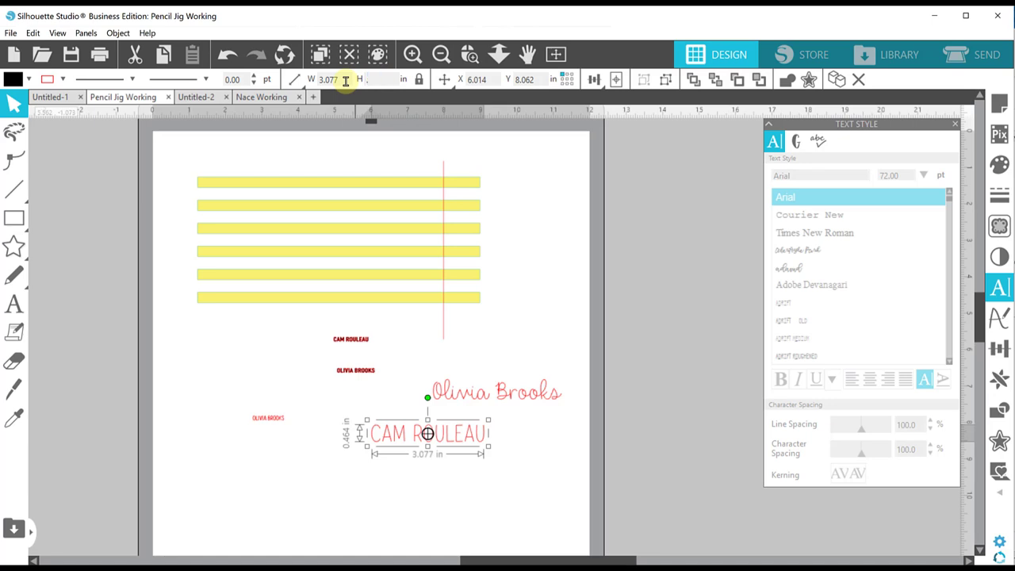
type(".119")
key("Return")
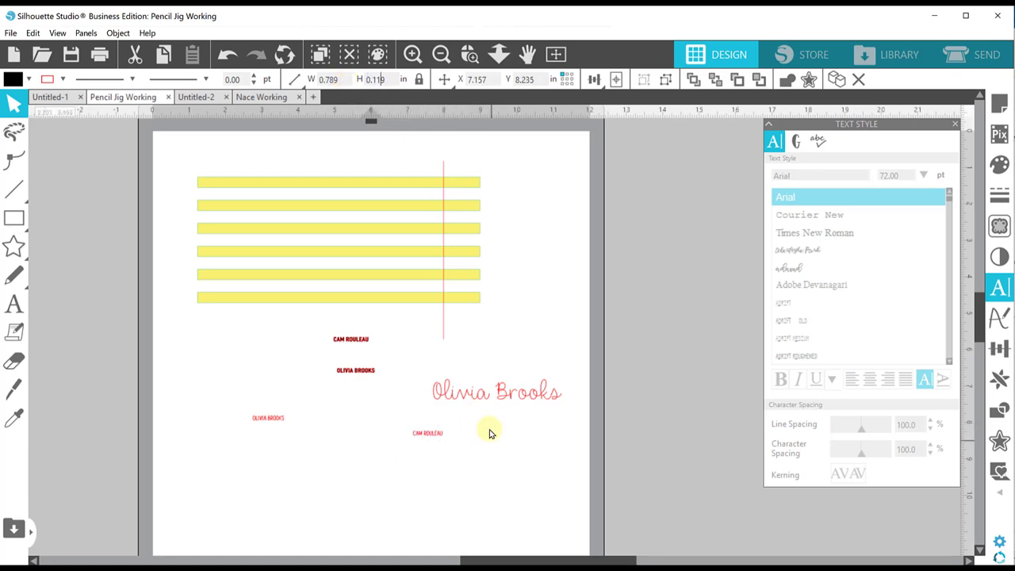
left_click_drag(485, 398, 503, 447)
left_click(383, 80)
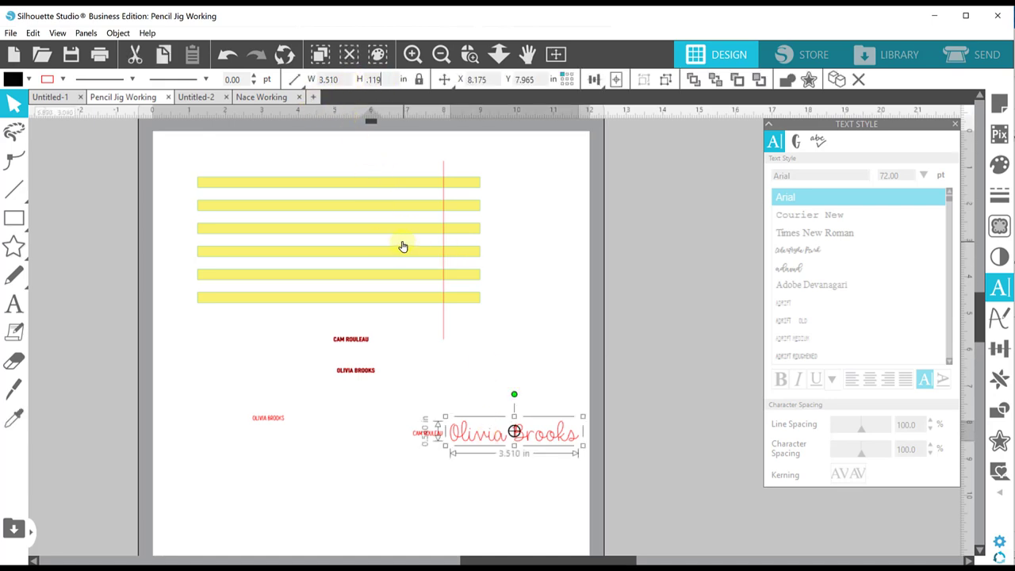
type(".119")
key("Return")
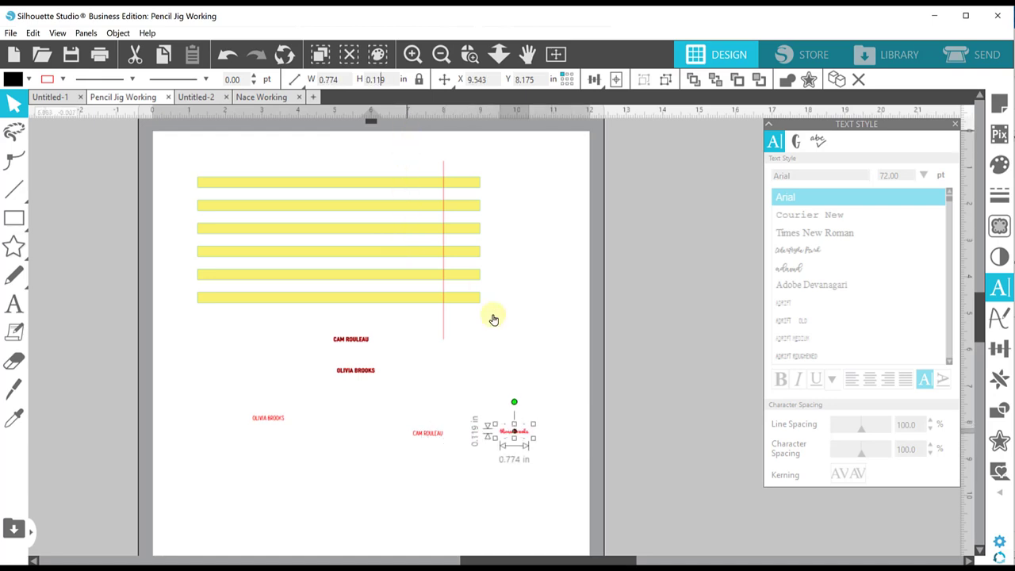
left_click(493, 319)
left_click_drag(508, 439, 429, 417)
left_click(469, 54)
mouse_move(478, 315)
left_mouse_down()
mouse_move(372, 314)
mouse_move(467, 323)
mouse_move(483, 312)
left_mouse_up()
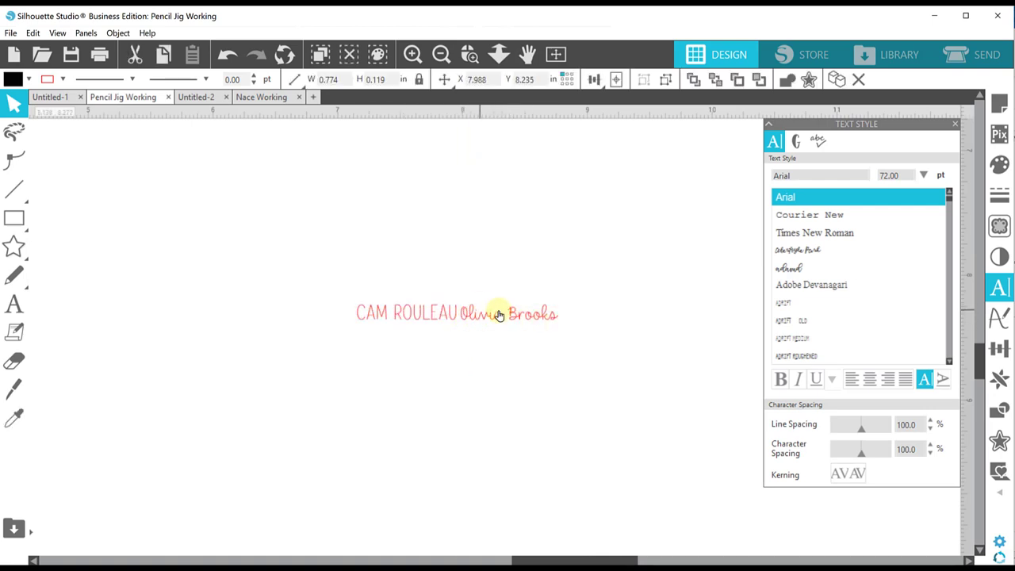
- Raise the script name to 0.125 in tall, shift it right and stretch it slightly wider
left_click(498, 315)
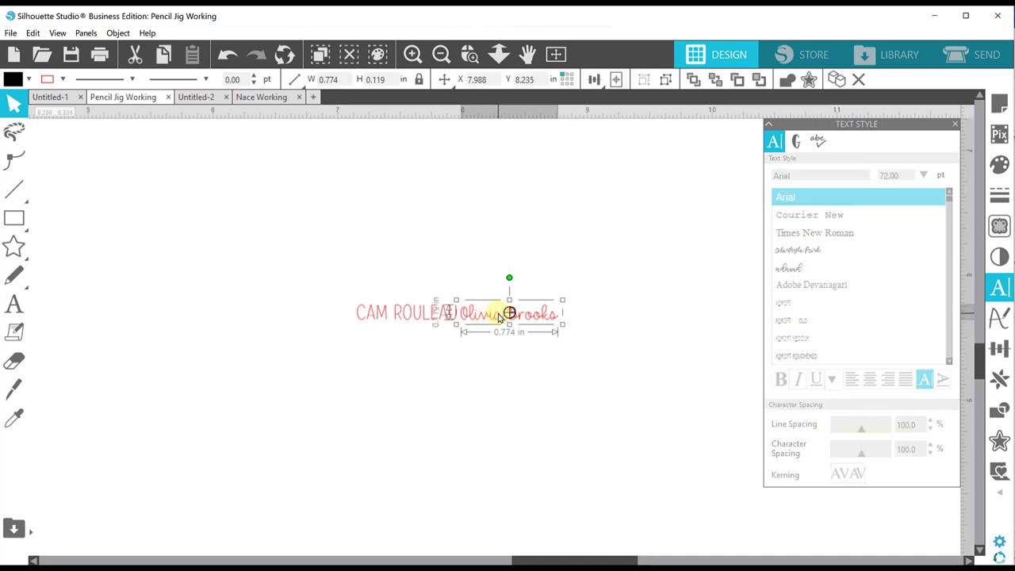
left_click(389, 79)
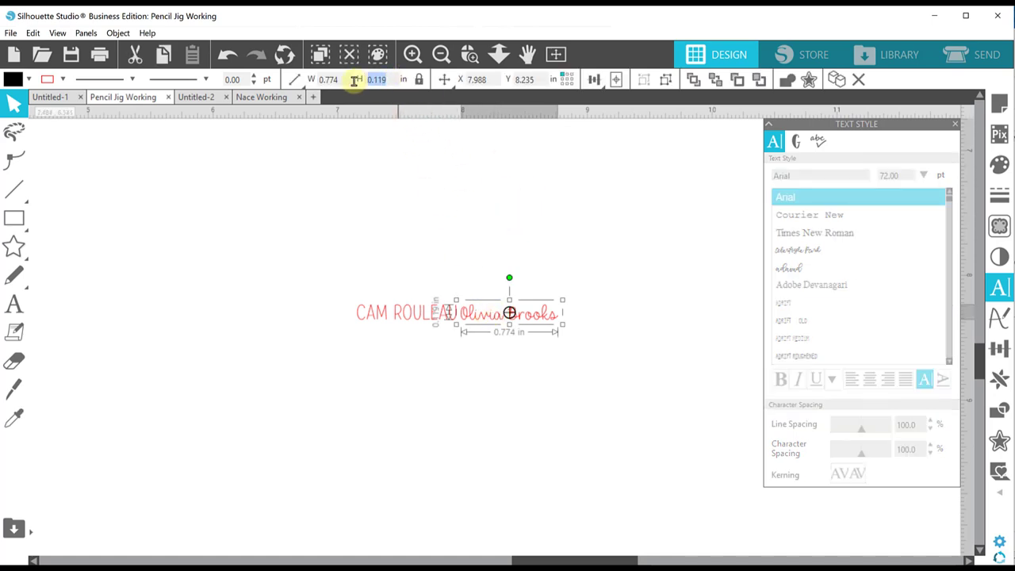
type("0.125")
key("Return")
left_click(505, 290)
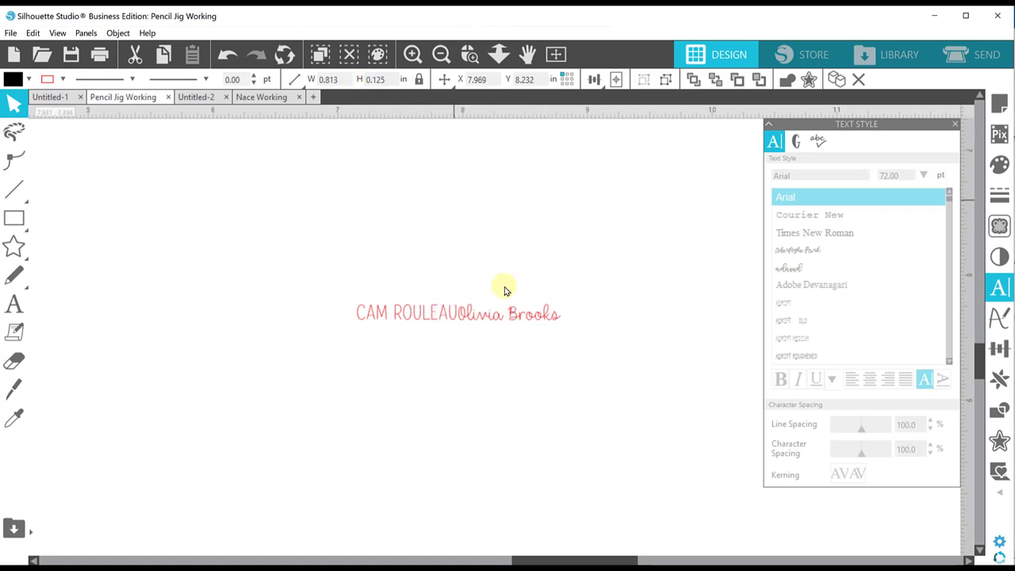
left_click_drag(483, 311, 492, 316)
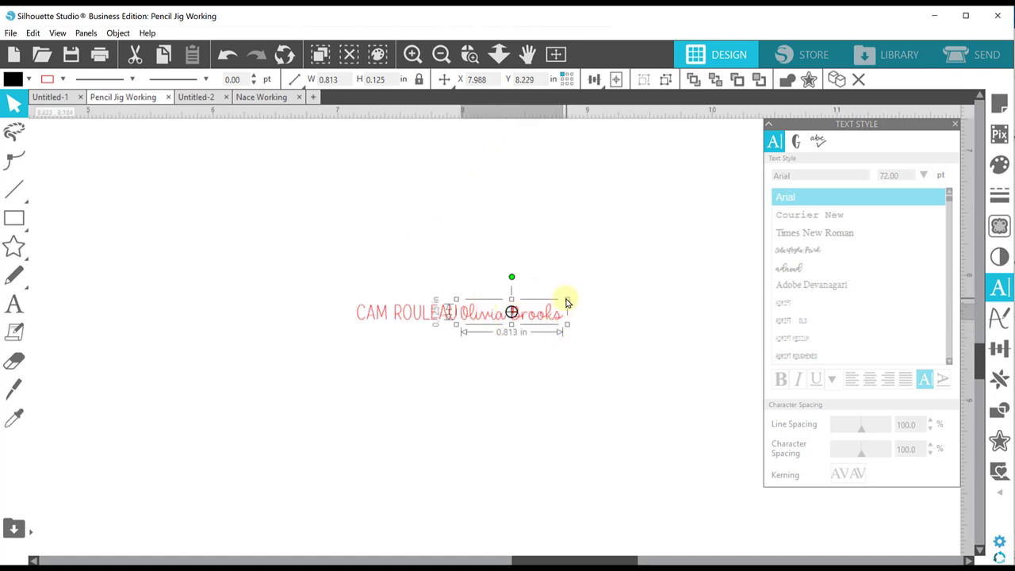
left_click_drag(567, 299, 580, 298)
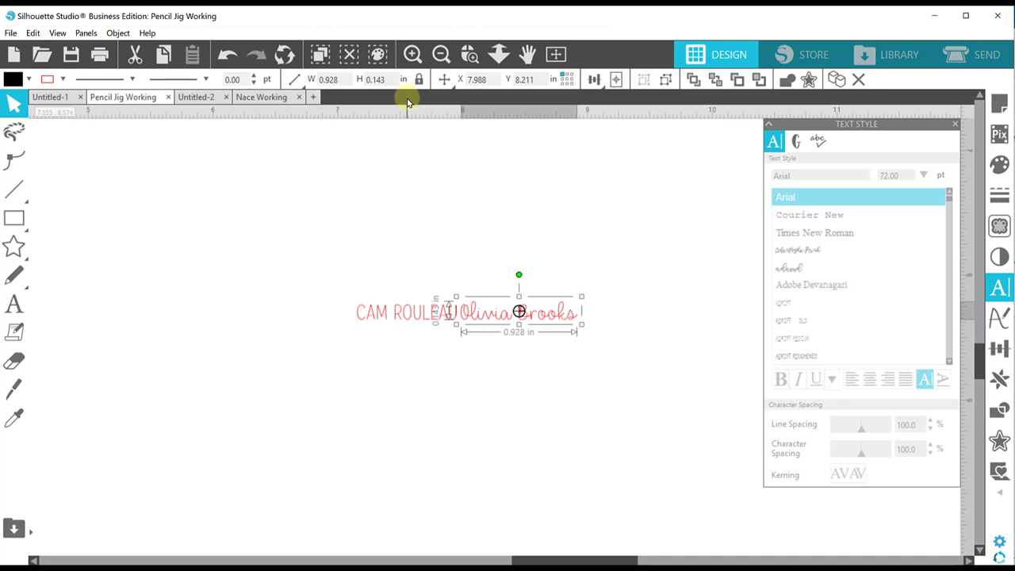
- Drag the two bold names onto the first two yellow bars and the thin red name onto the third
left_click(557, 56)
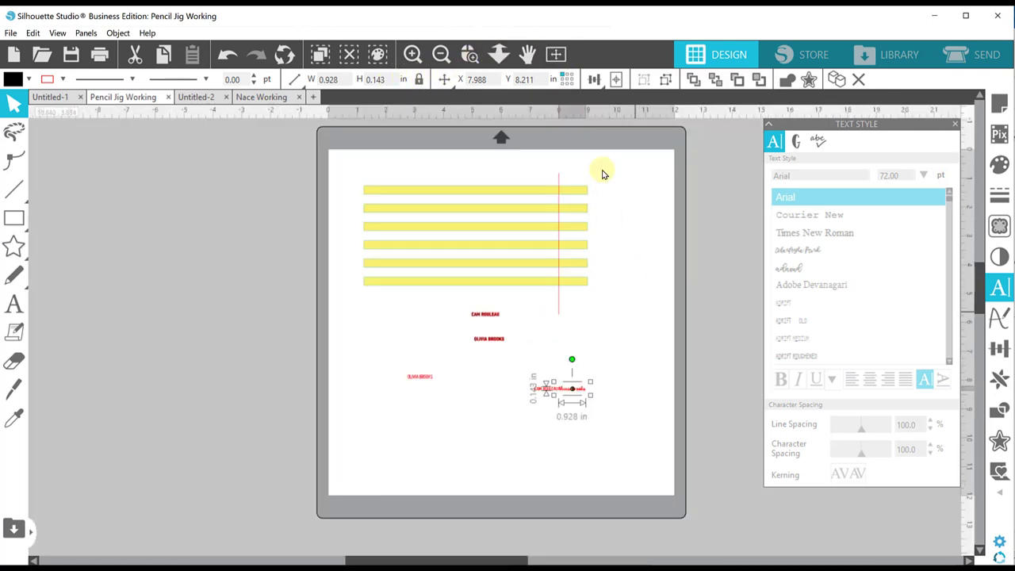
left_click(631, 328)
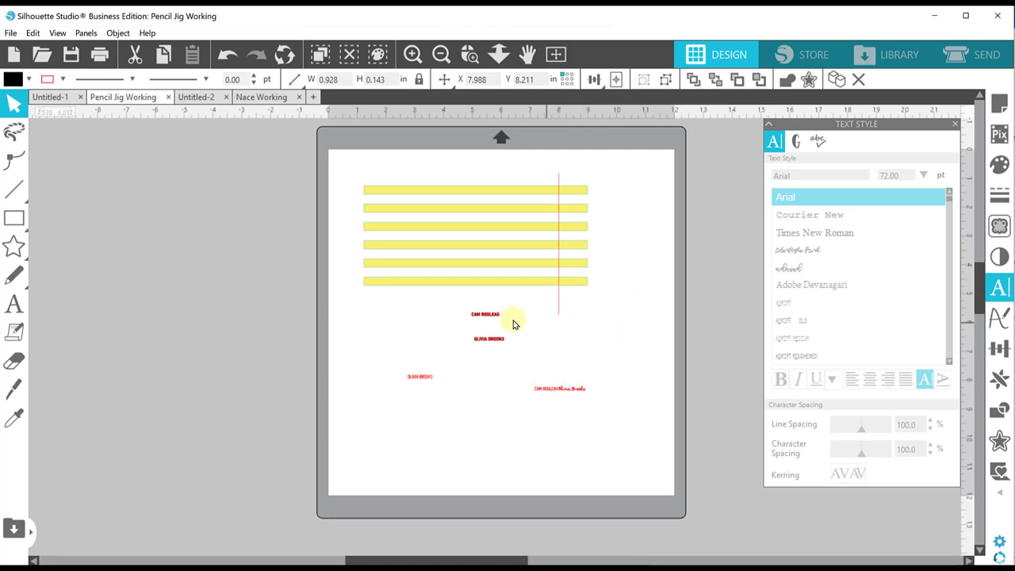
left_click_drag(491, 317, 552, 195)
key("Escape")
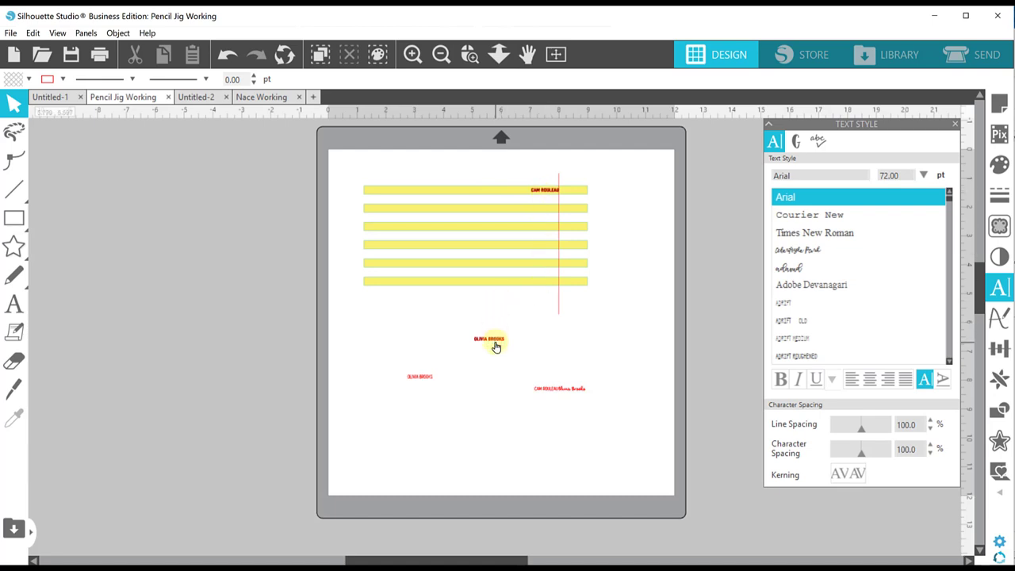
left_click_drag(496, 346, 549, 216)
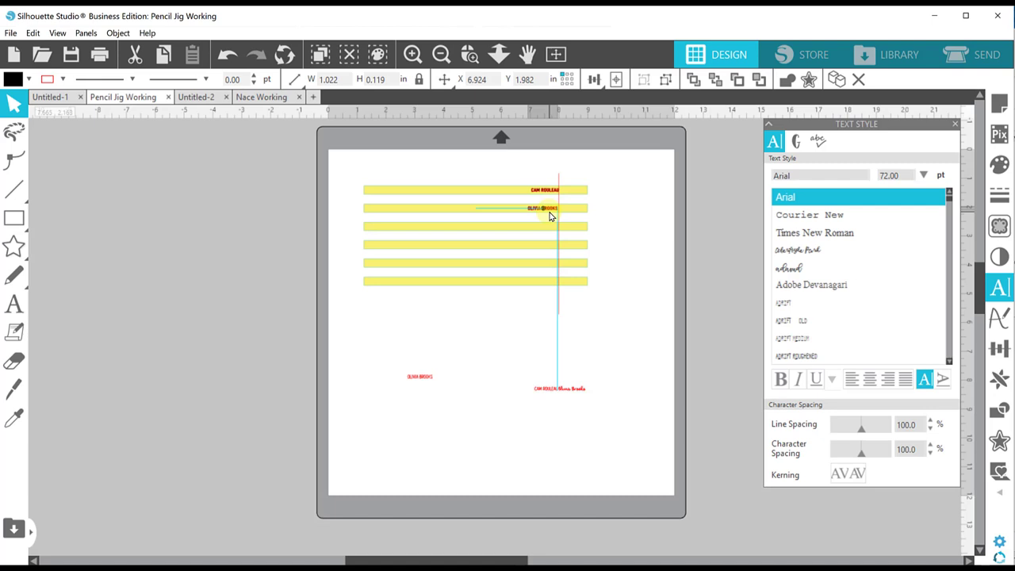
left_click_drag(550, 215, 552, 216)
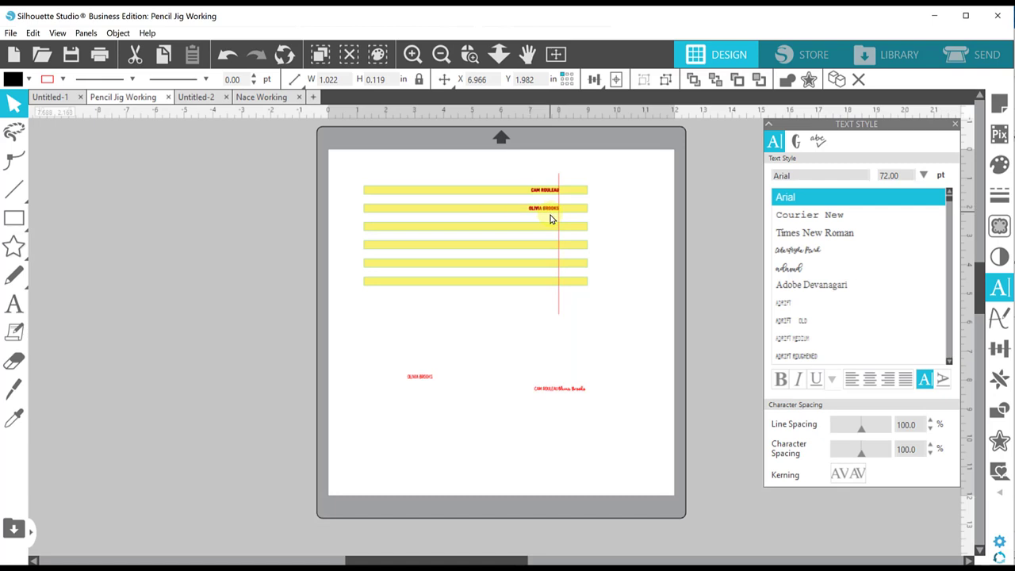
left_click_drag(421, 378, 552, 232)
left_click_drag(539, 390, 607, 355)
left_click(469, 54)
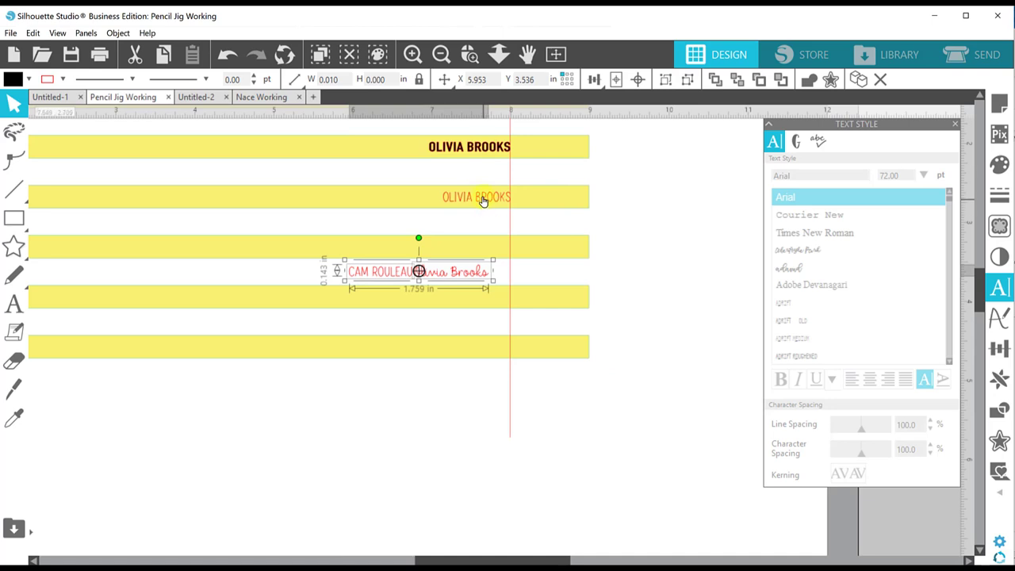
- Line up the thin red name on bar three, then place the other thin and script names on bars four and five
left_click(482, 200)
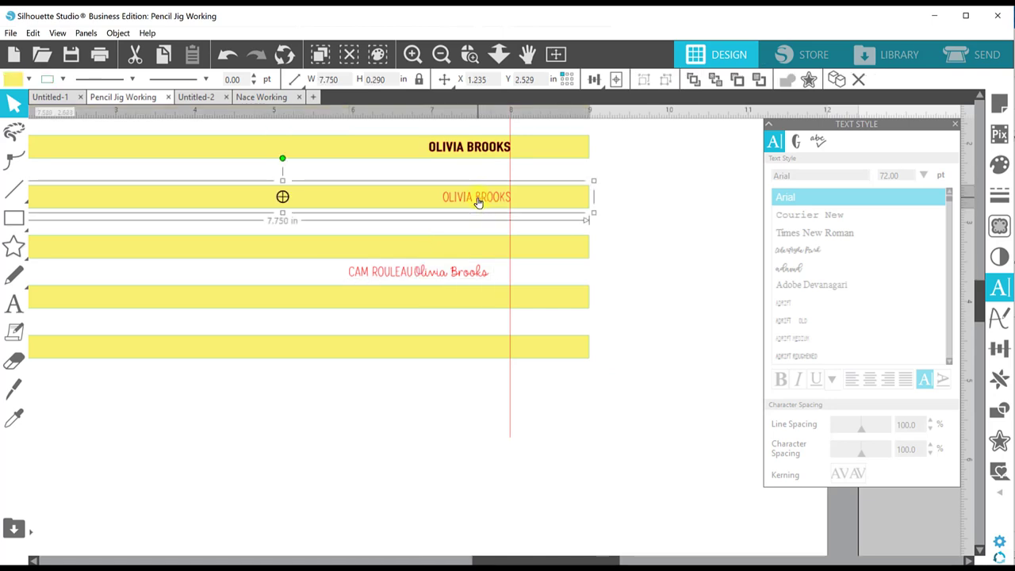
left_click(477, 204)
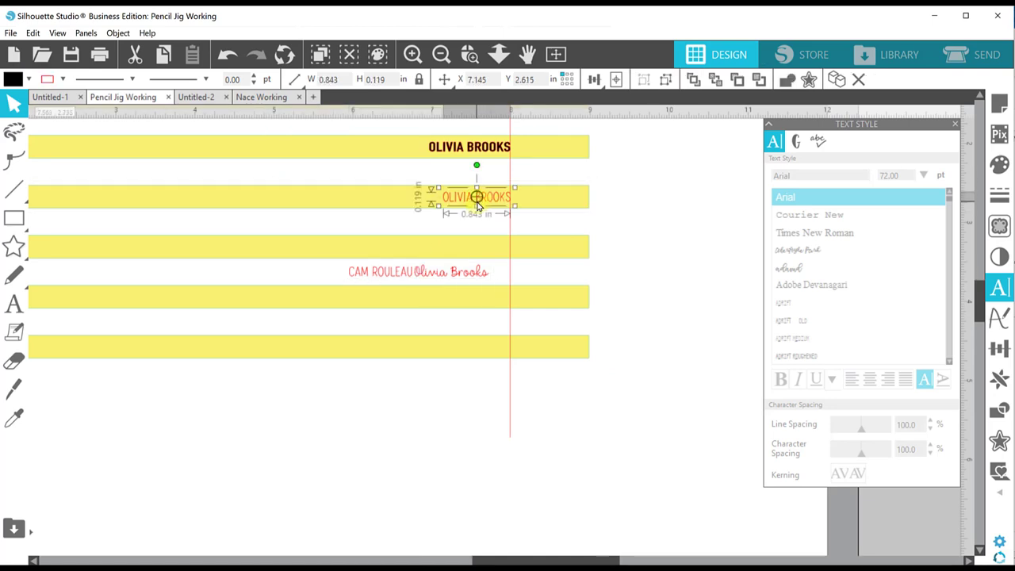
left_click_drag(491, 204, 490, 204)
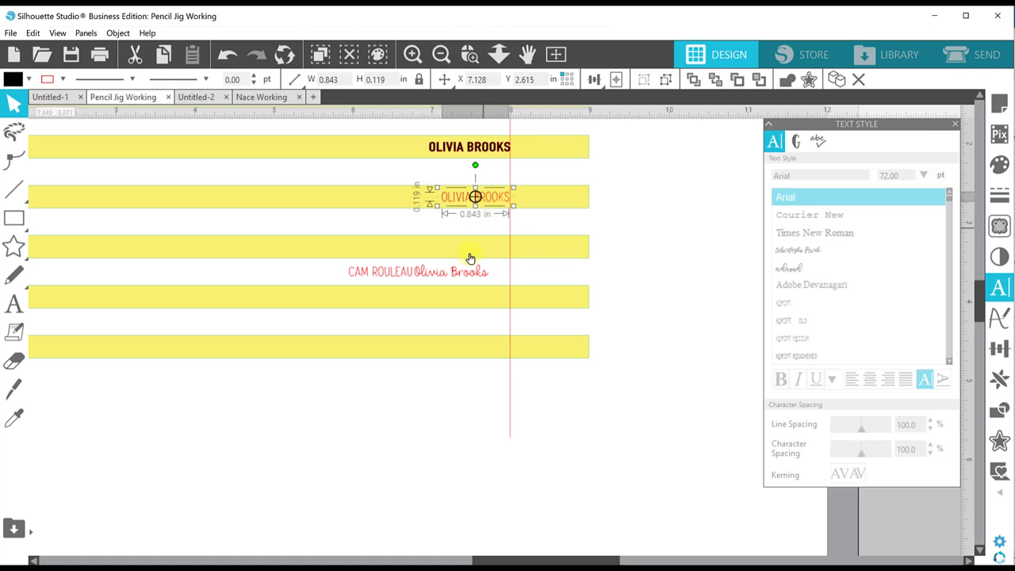
left_click_drag(406, 273, 491, 303)
left_click(657, 306)
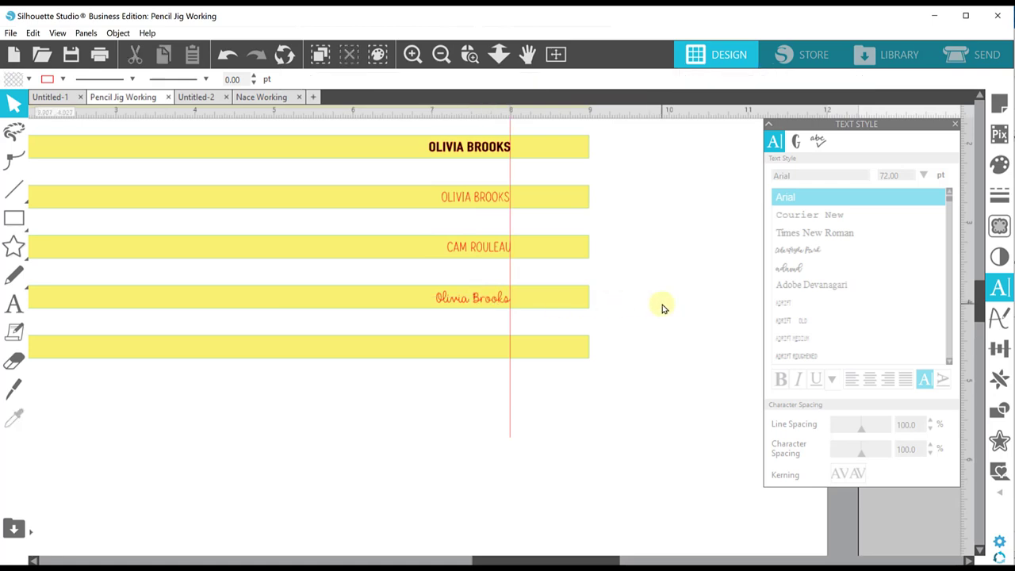
left_click(474, 301)
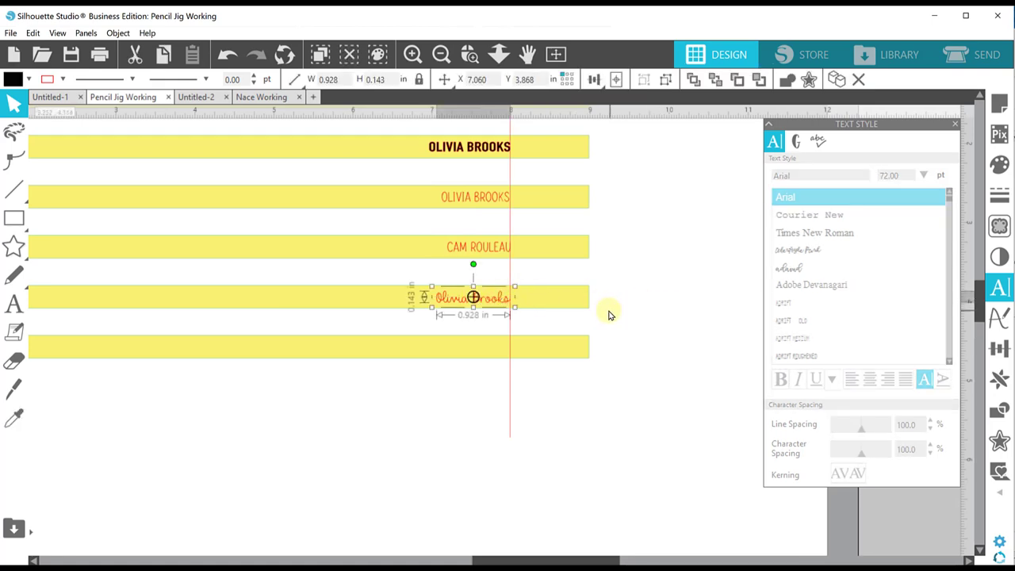
left_click(638, 317)
scroll(638, 317, "up", 4)
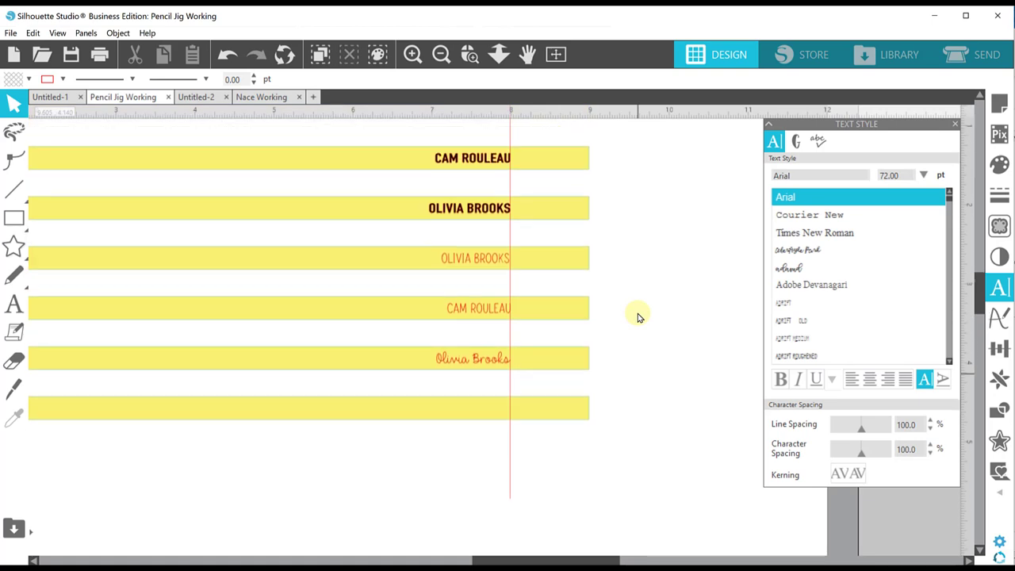
scroll(638, 317, "down", 3)
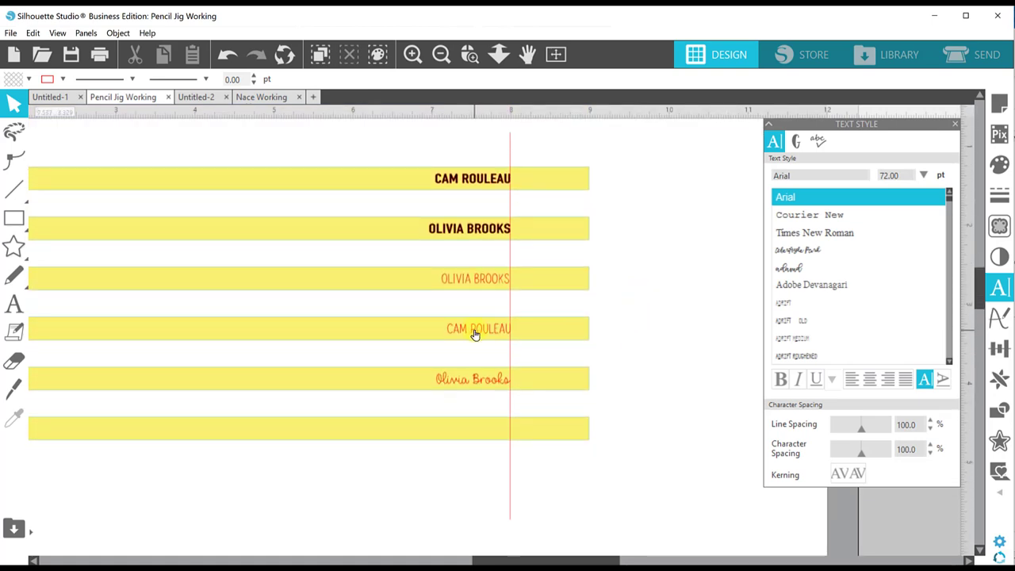
left_click_drag(474, 334, 476, 430)
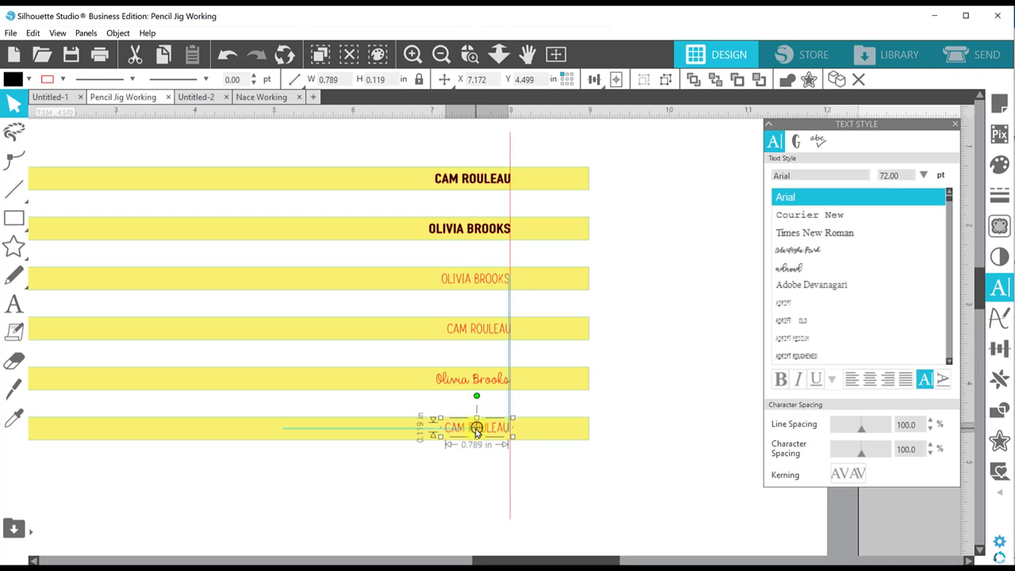
left_click(593, 462)
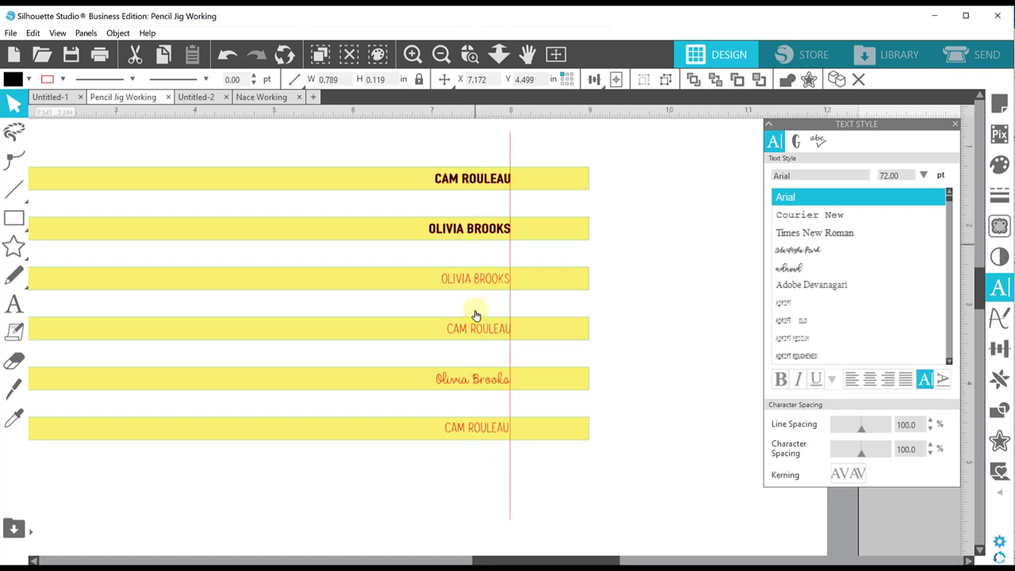
- Center the names vertically on the top two yellow bars with Align Middle
left_click(463, 182)
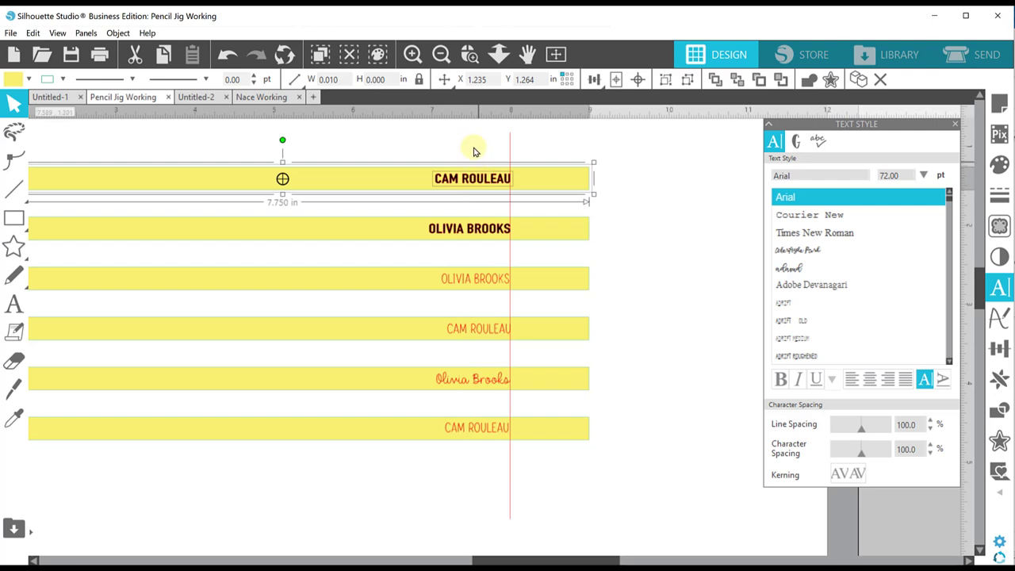
left_click(594, 79)
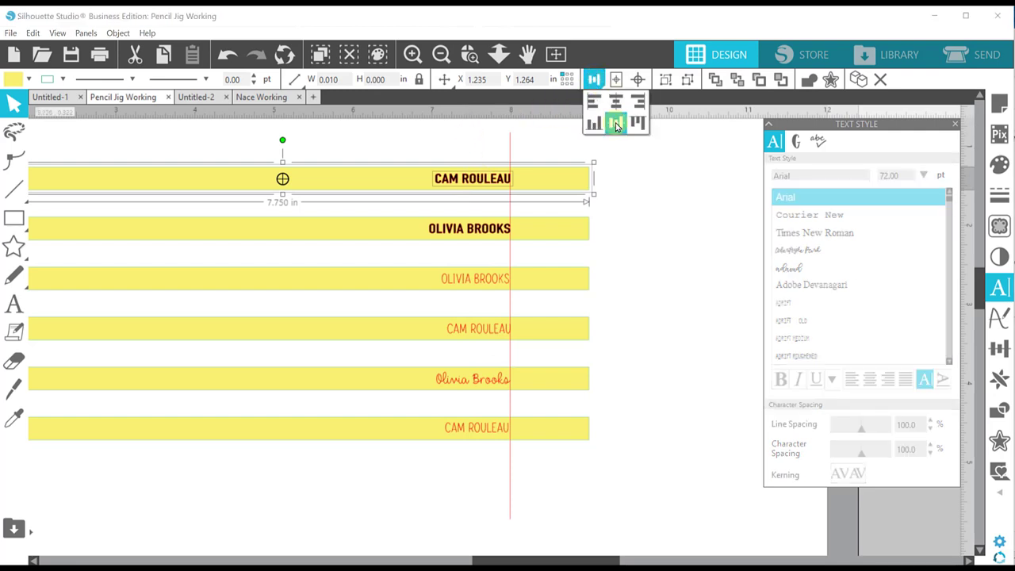
left_click(451, 232)
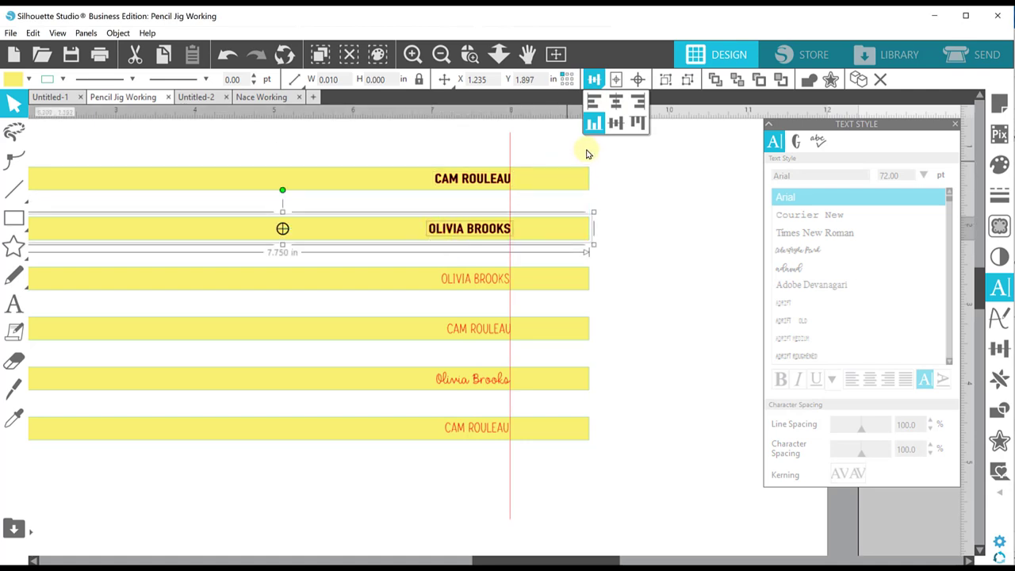
left_click(616, 103)
left_click(594, 79)
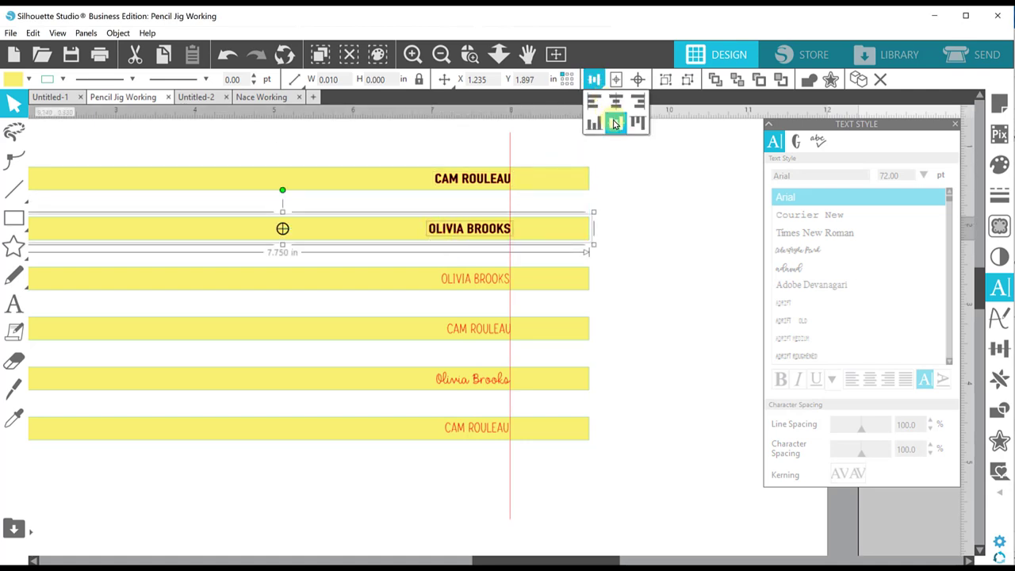
- Align Middle the names on the third and bottom bars, then zoom out to the whole page
left_click(458, 265)
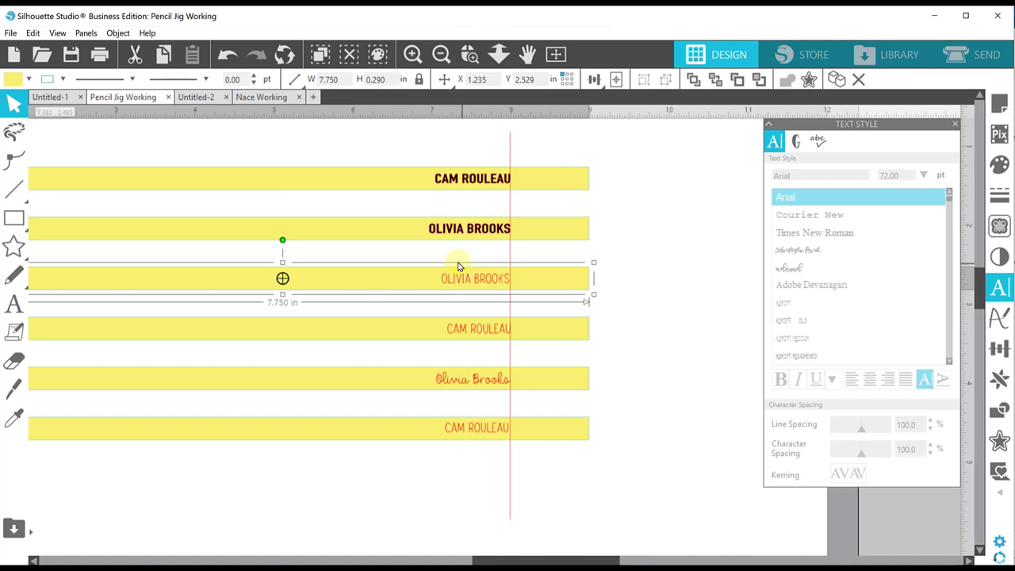
left_click(439, 256)
left_click_drag(439, 256, 451, 290)
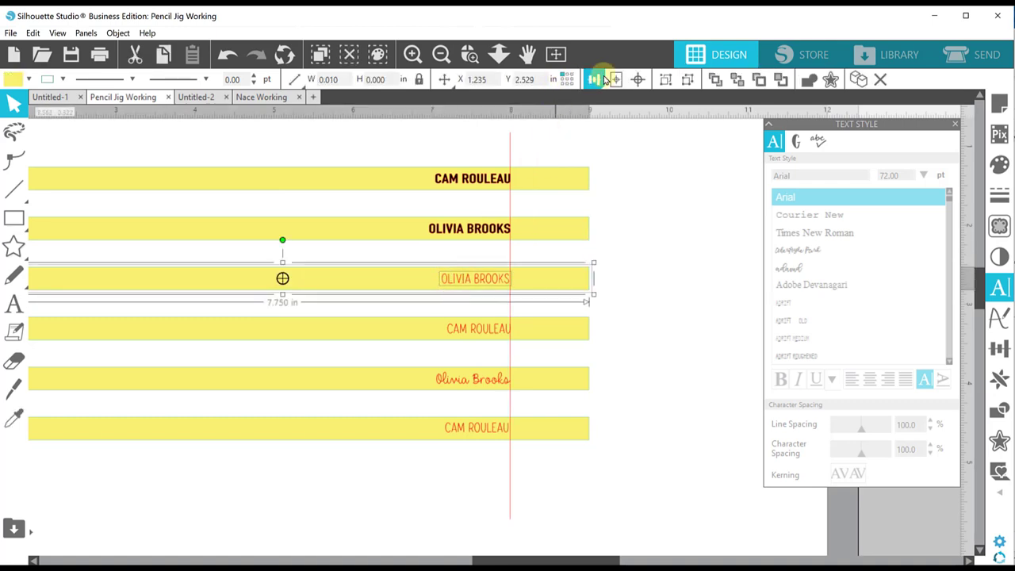
left_click(603, 79)
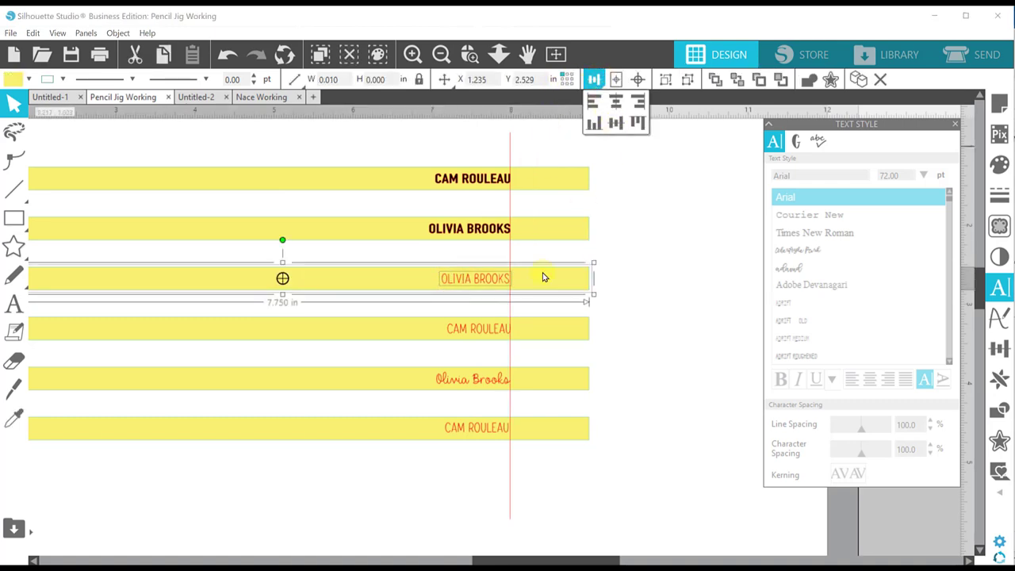
left_click(466, 312)
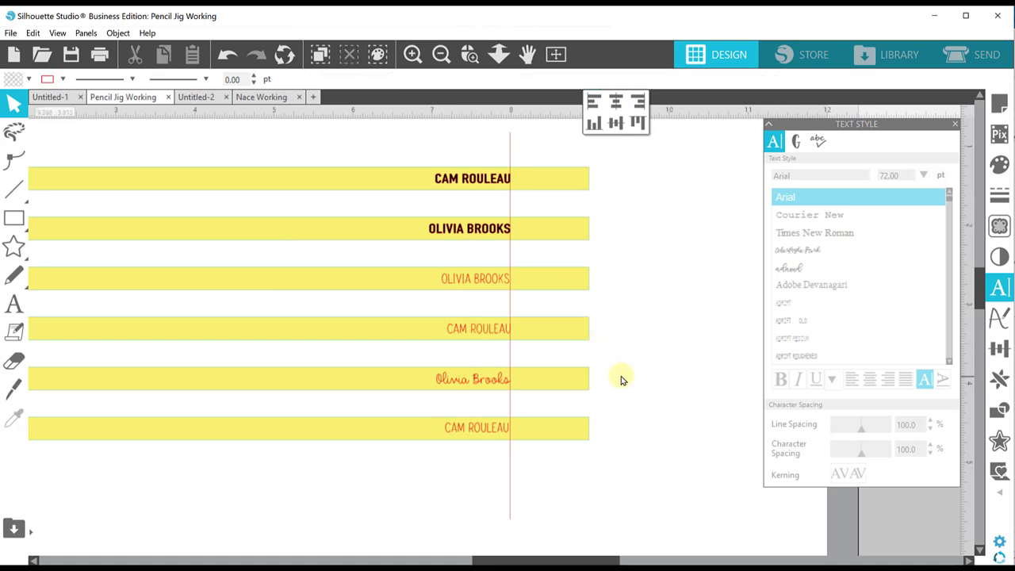
left_click(481, 441)
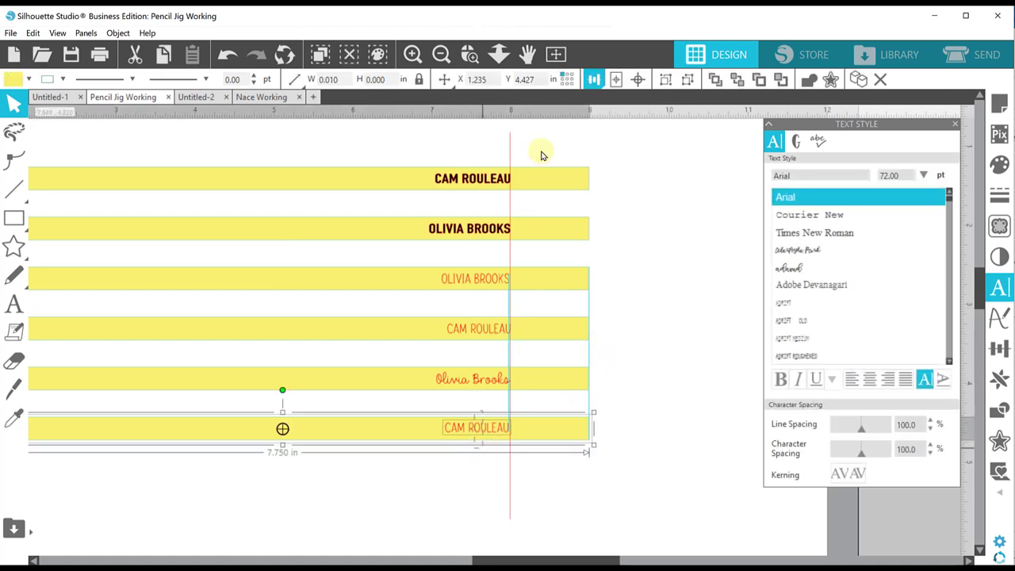
left_click(594, 78)
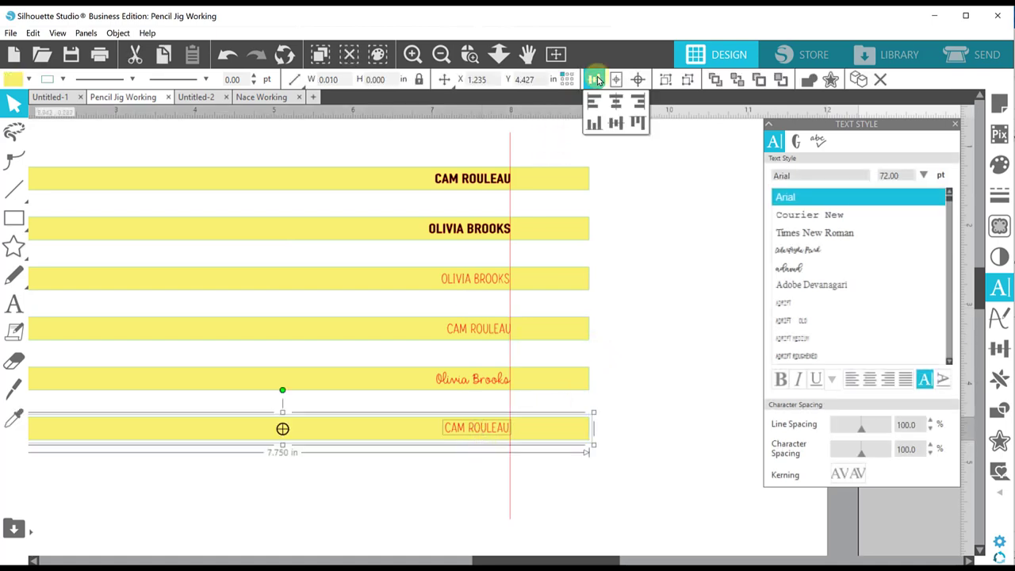
left_click(612, 125)
left_click(662, 288)
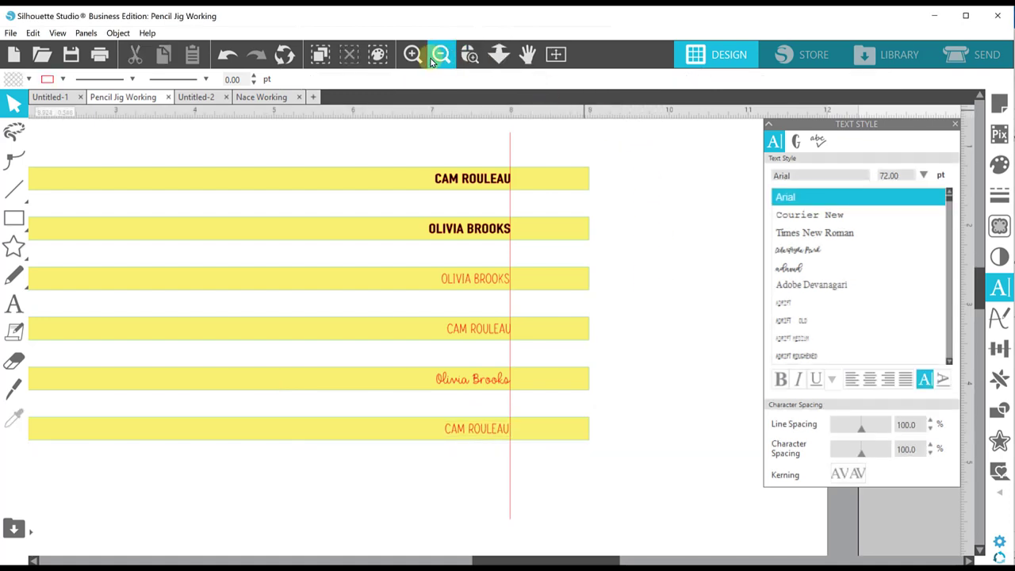
left_click(441, 56)
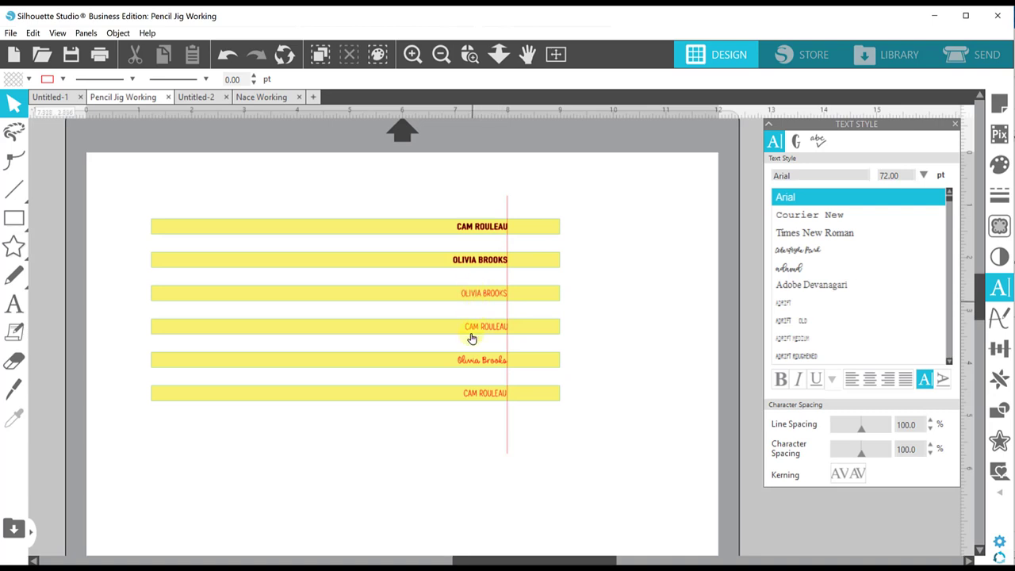
- Set the line colour of both bold names on the top two bars to black
left_click(467, 267)
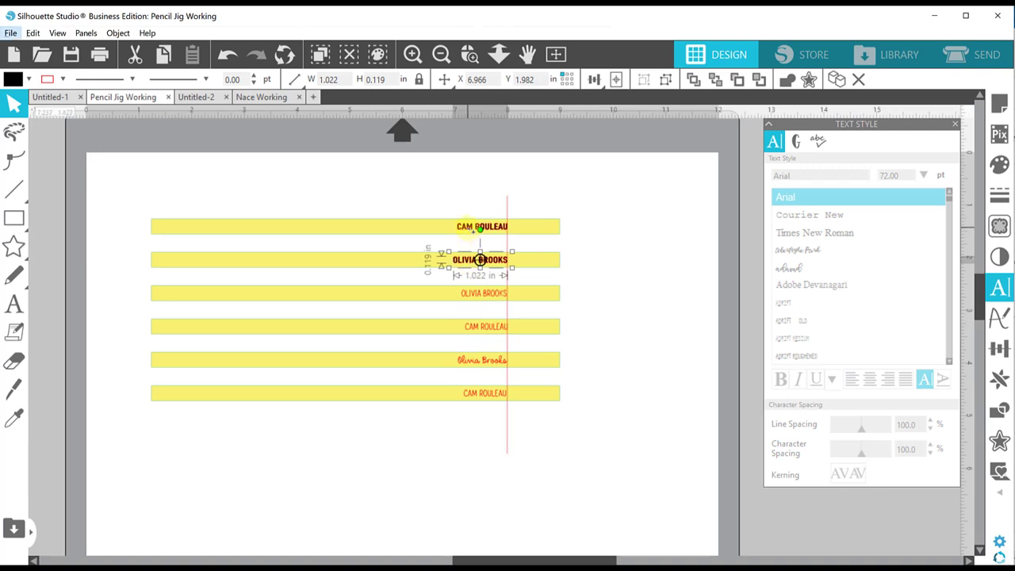
left_click(472, 231, "shift")
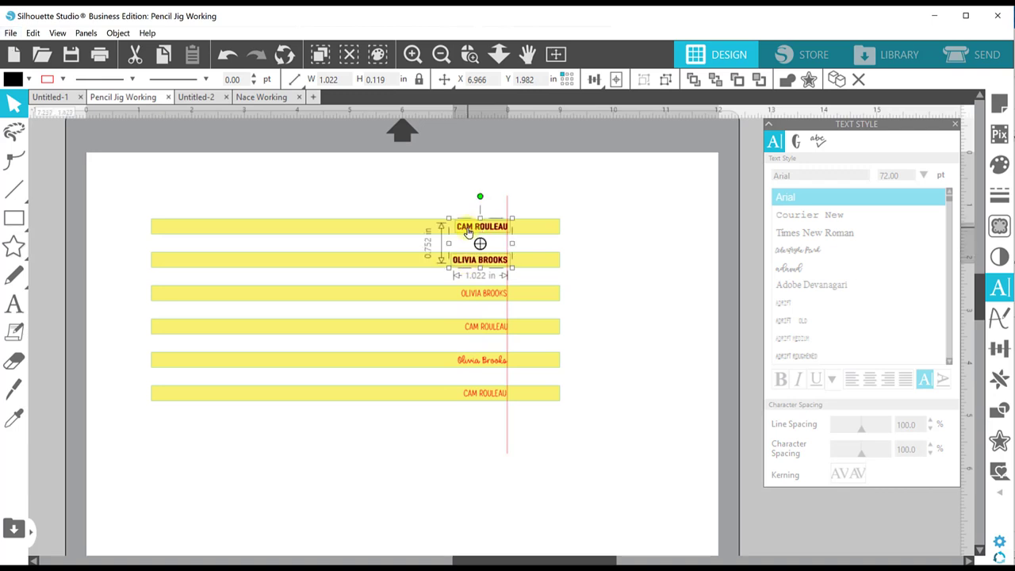
left_click(61, 81)
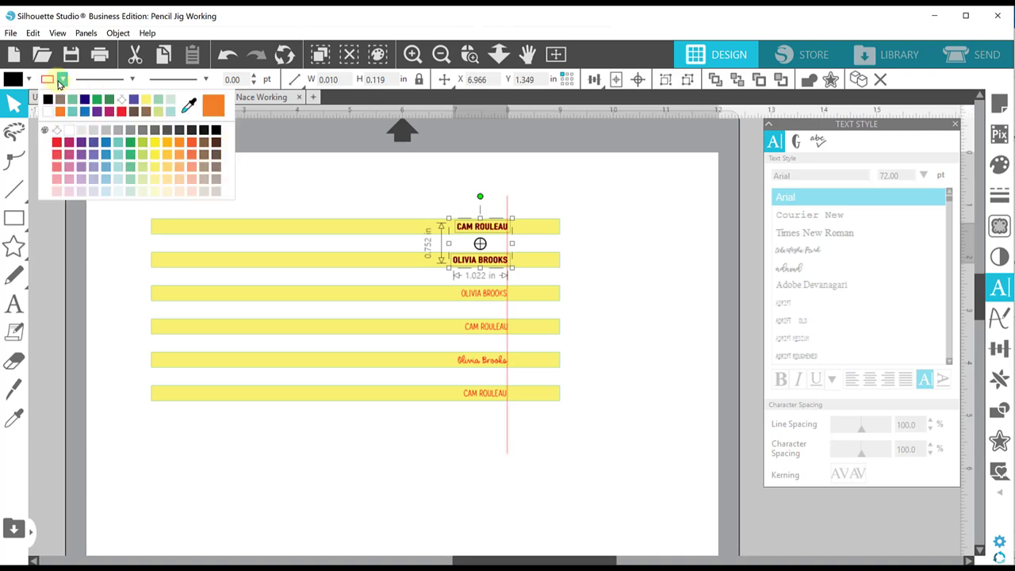
left_click(81, 144)
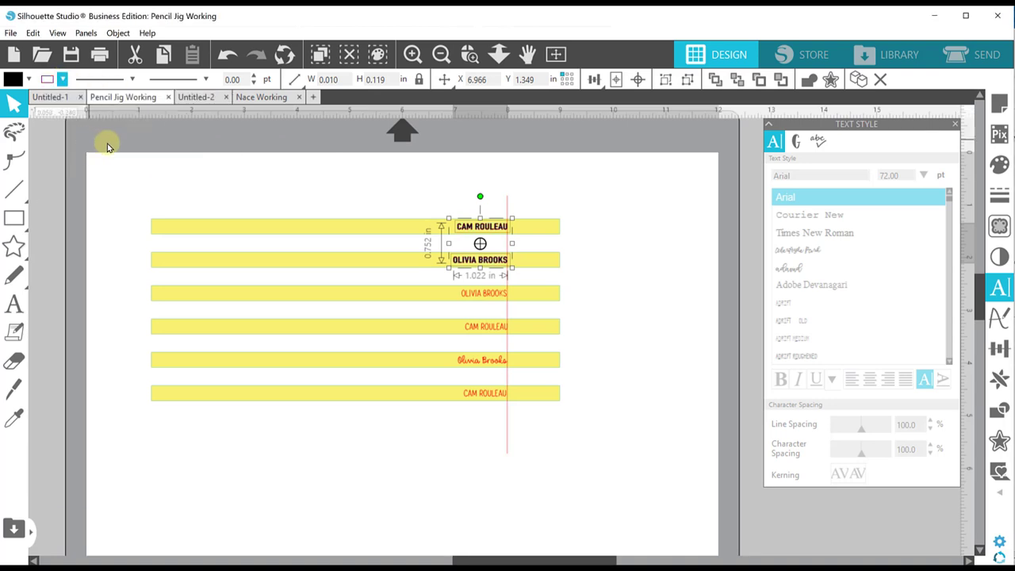
left_click(629, 269)
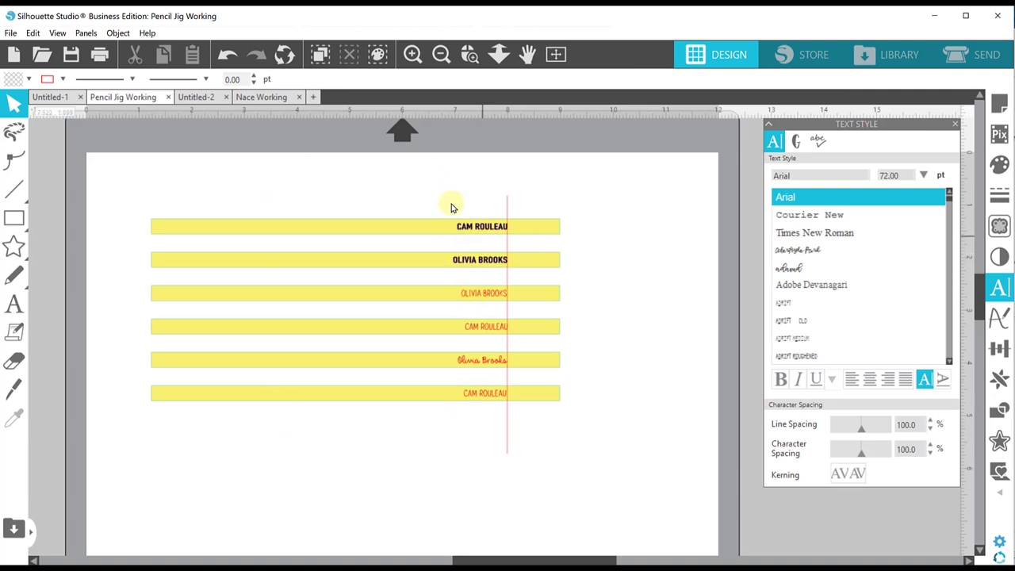
left_click(507, 204)
left_click(611, 206)
- Marquee-select all six name bars and save the selection to the hard drive
left_click_drag(113, 170, 275, 325)
left_click_drag(335, 388, 472, 480)
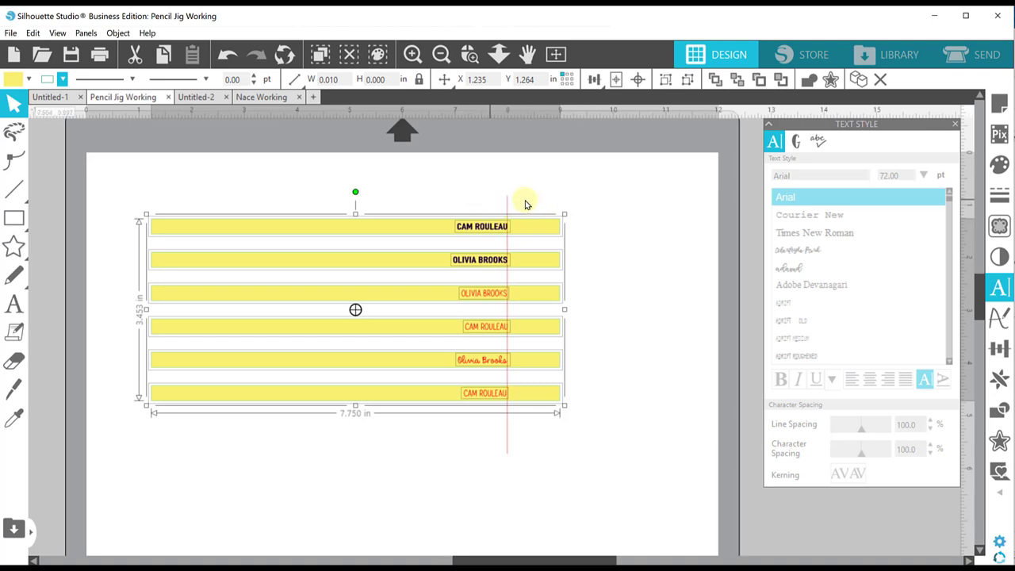
left_click(11, 33)
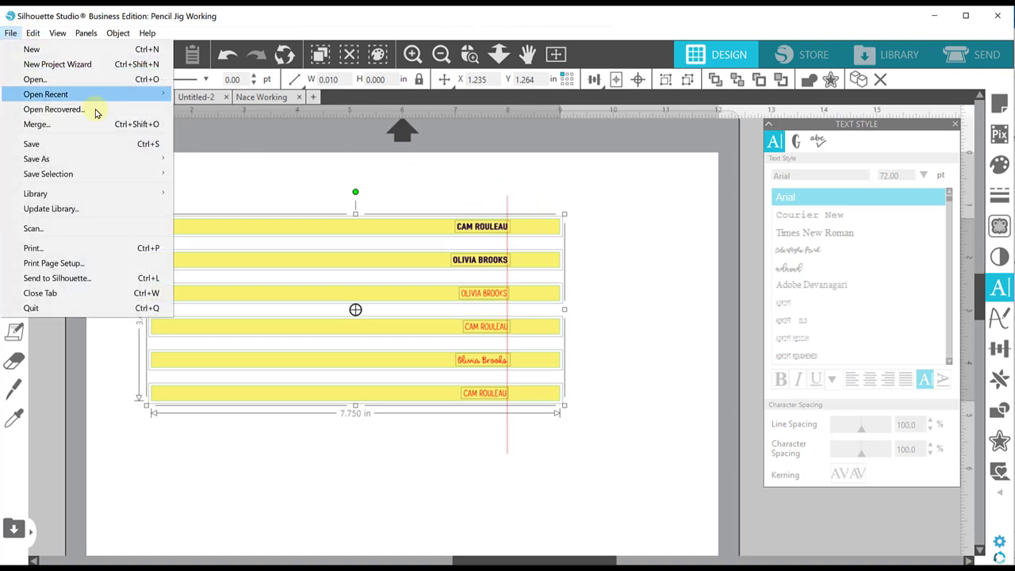
mouse_move(116, 175)
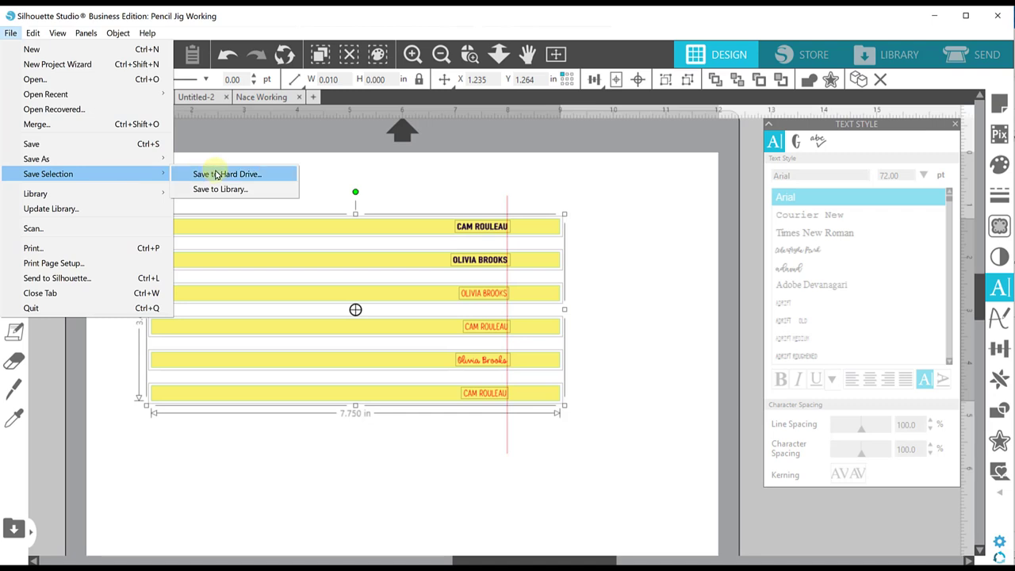
left_click(216, 174)
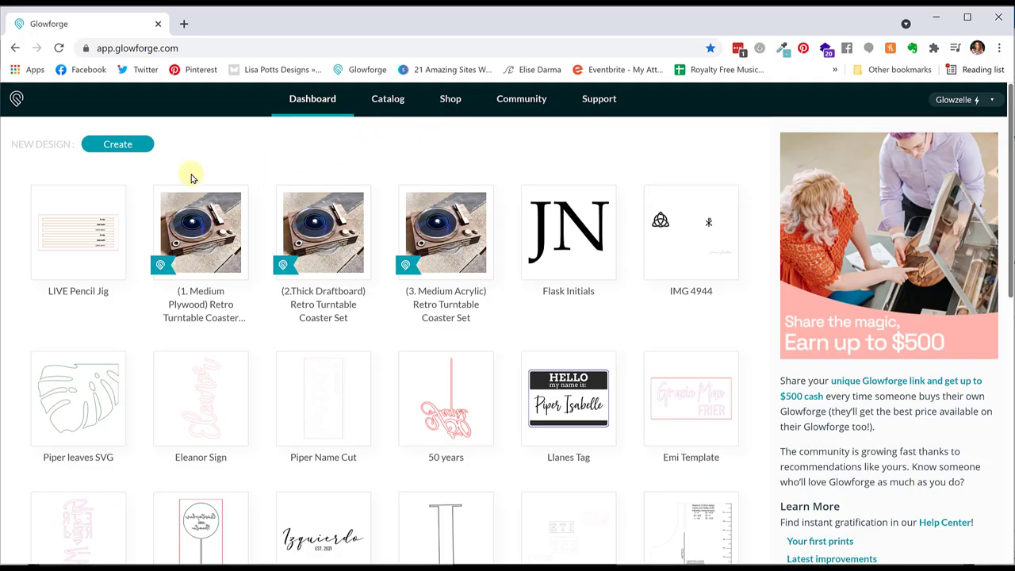
- Upload the Pencil Jig SVG from Videos > Prep as a new Glowforge design
mouse_move(74, 255)
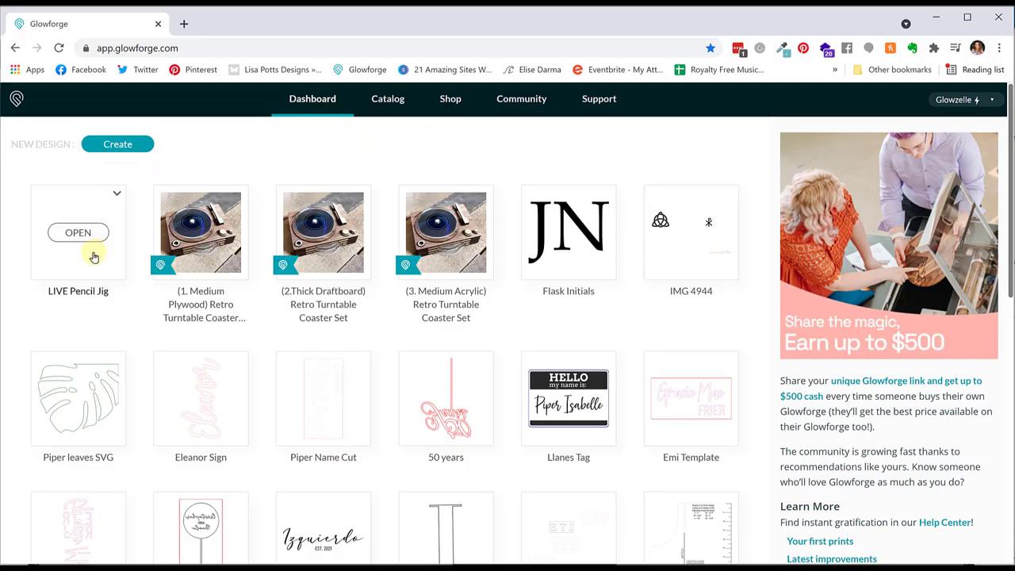
left_click(118, 145)
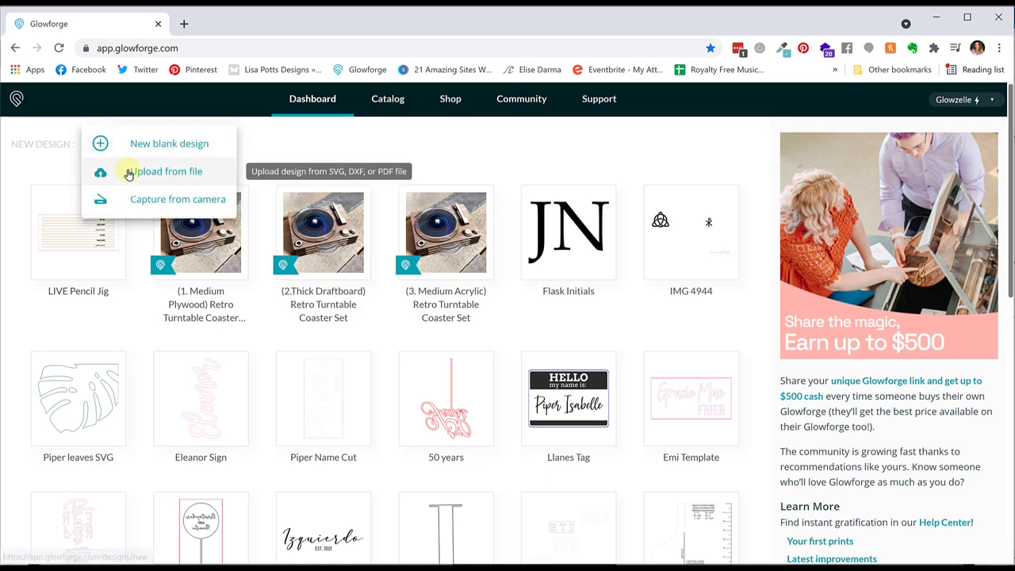
left_click(131, 172)
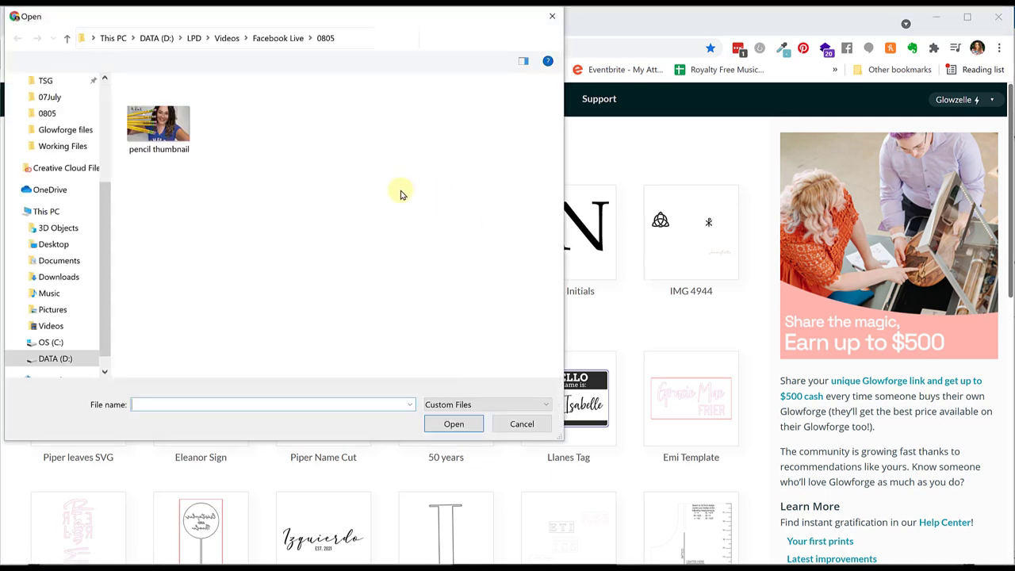
left_click(226, 38)
double_click(378, 119)
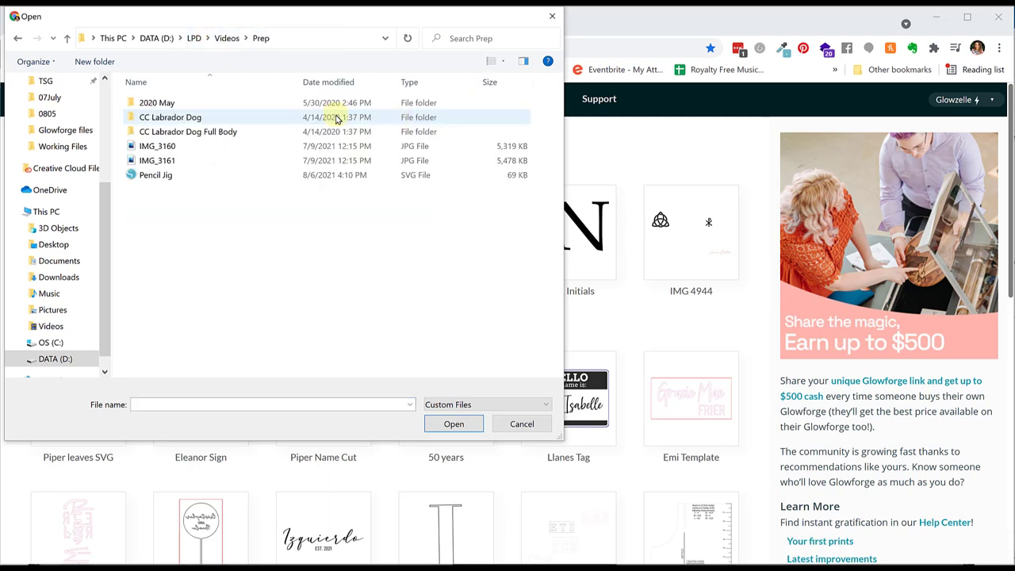
left_click(163, 175)
left_click(458, 422)
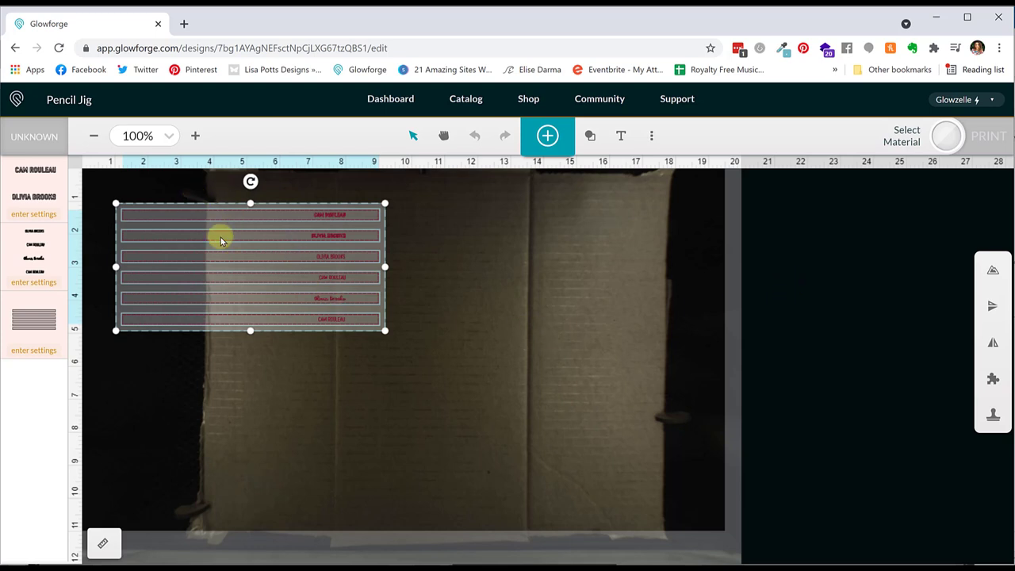
- Move the jig onto the cardboard, choose 1/8" Corrugated Cardboard, and nudge the design left to fit
mouse_move(217, 254)
left_mouse_down()
mouse_move(383, 413)
mouse_move(401, 457)
mouse_move(410, 446)
mouse_move(484, 445)
left_mouse_up()
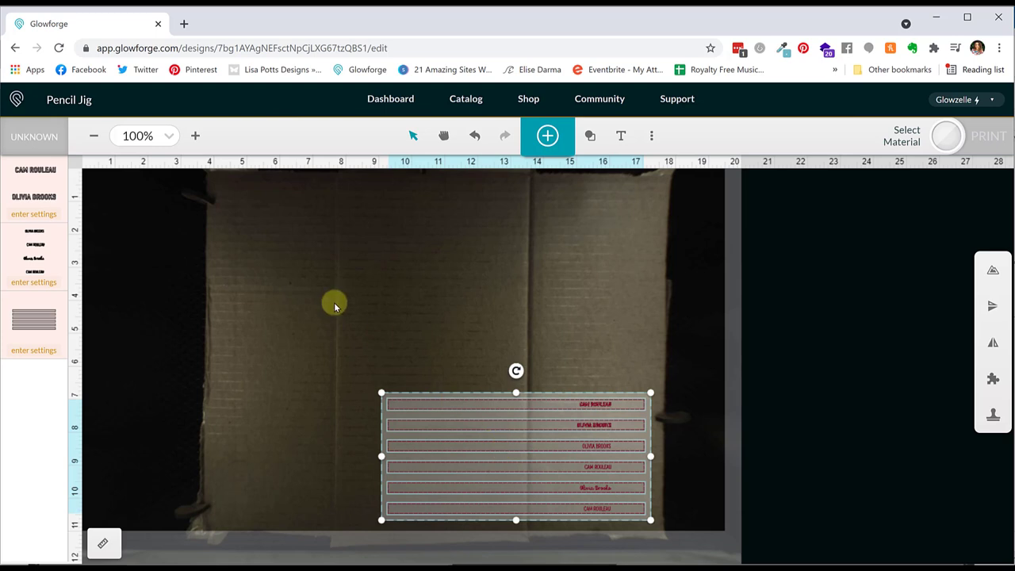
left_click(36, 138)
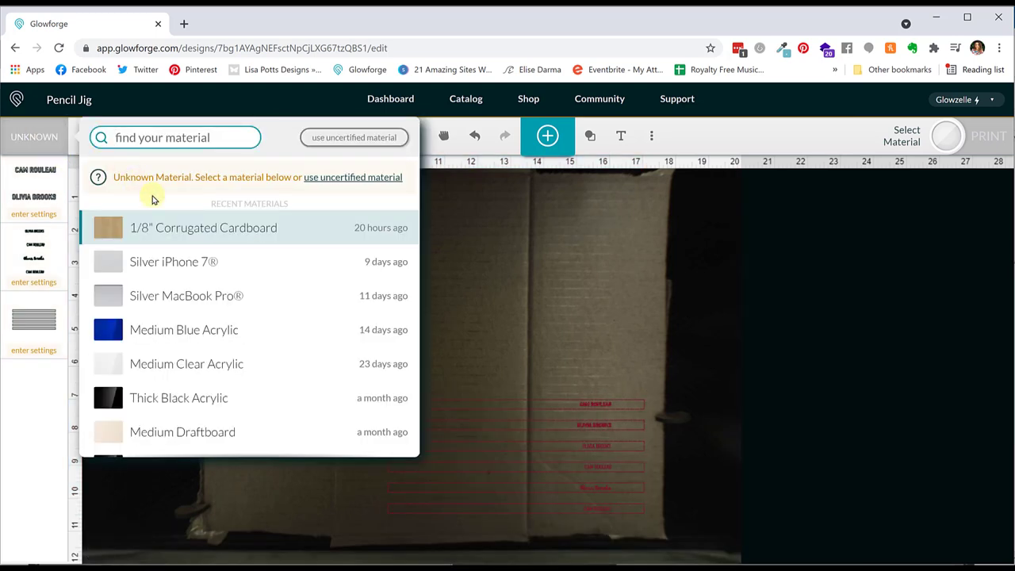
left_click(177, 229)
left_click_drag(367, 300, 603, 515)
left_click_drag(626, 450, 616, 450)
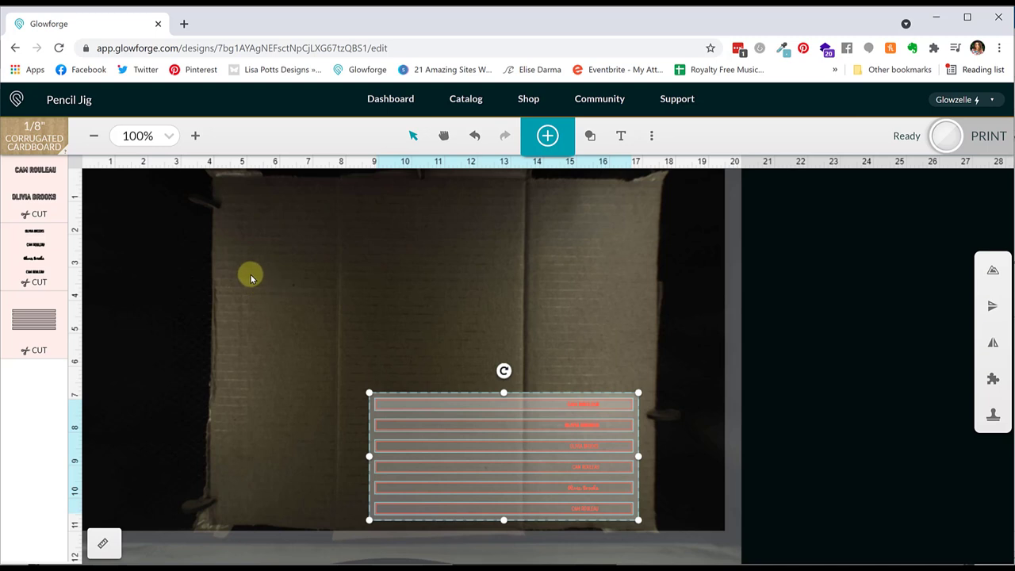
- Set both the bold names and small names steps to Ignore
left_click(26, 188)
left_click(243, 179)
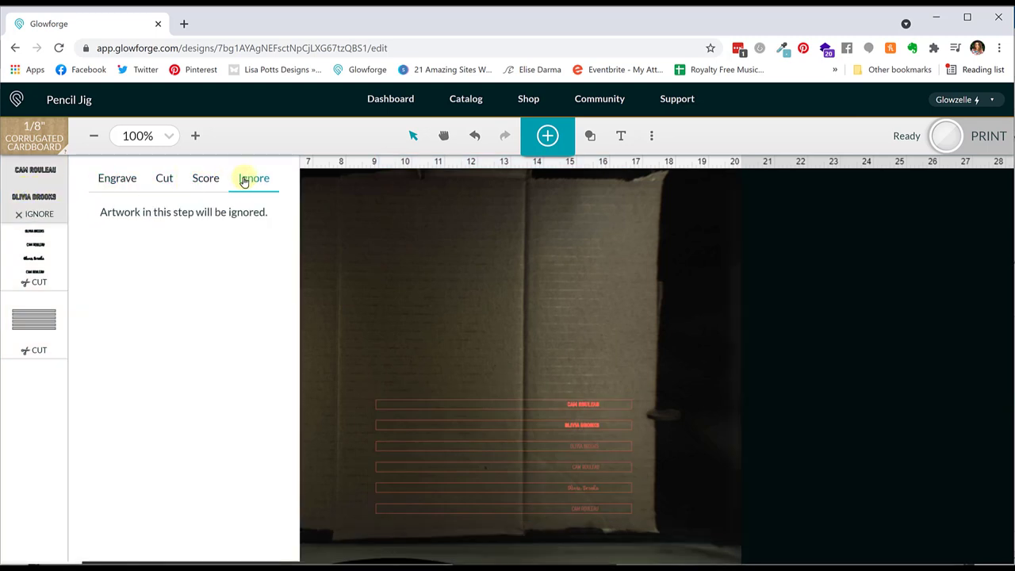
left_click(48, 247)
left_click(246, 181)
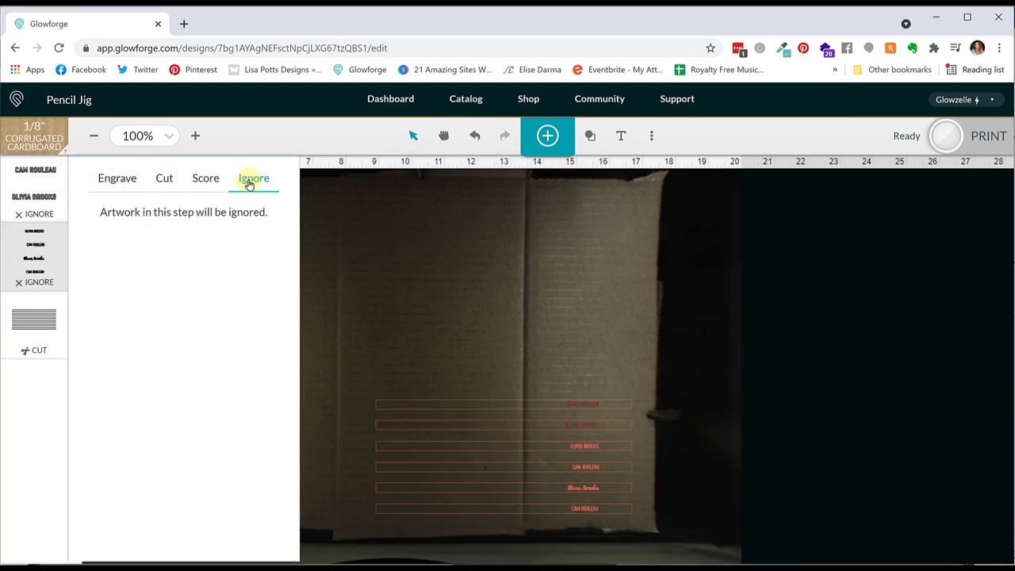
- Cut the bar outlines with the Custom cardboard setting and start the print
left_click(30, 324)
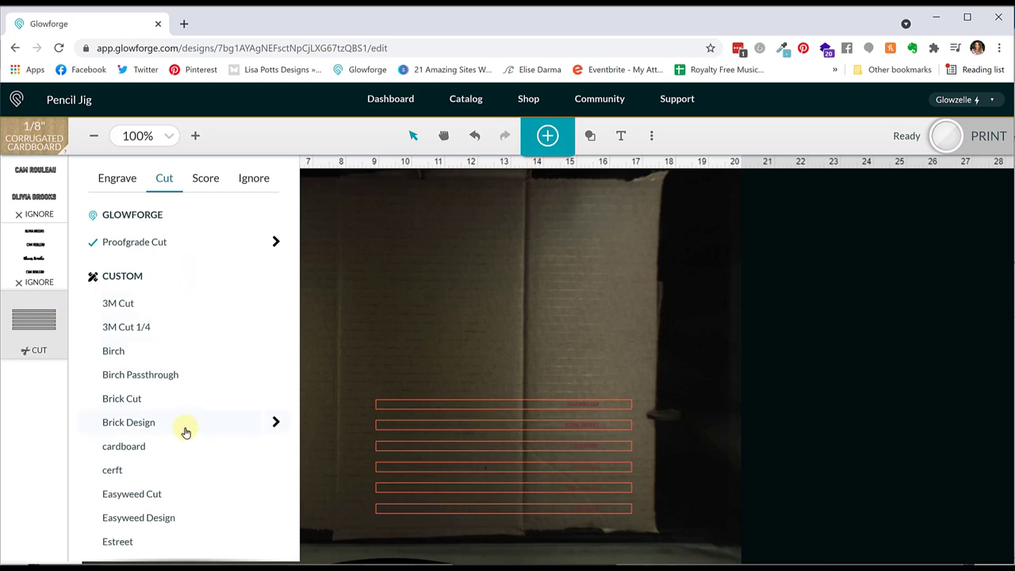
left_click(176, 449)
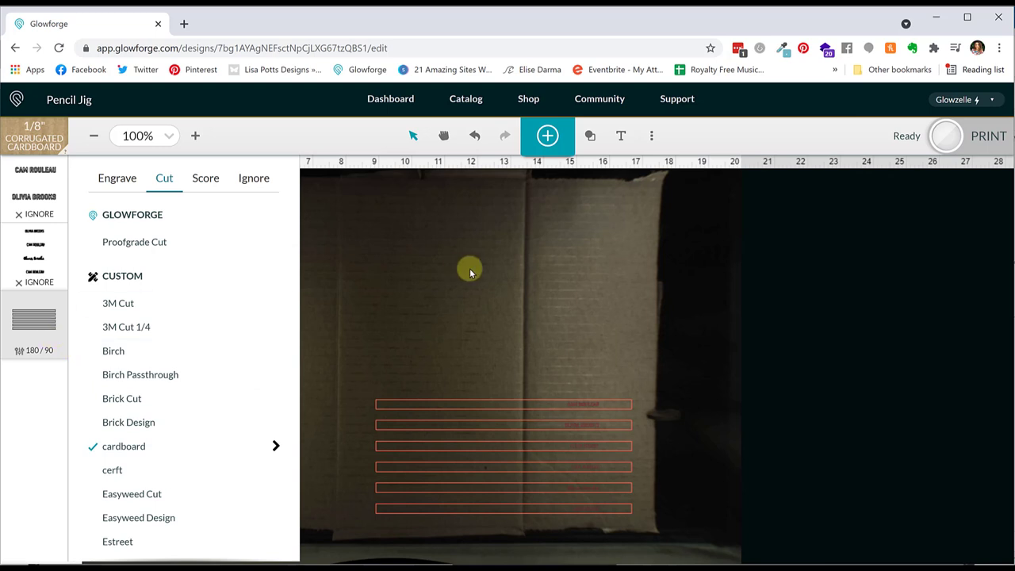
left_click(987, 137)
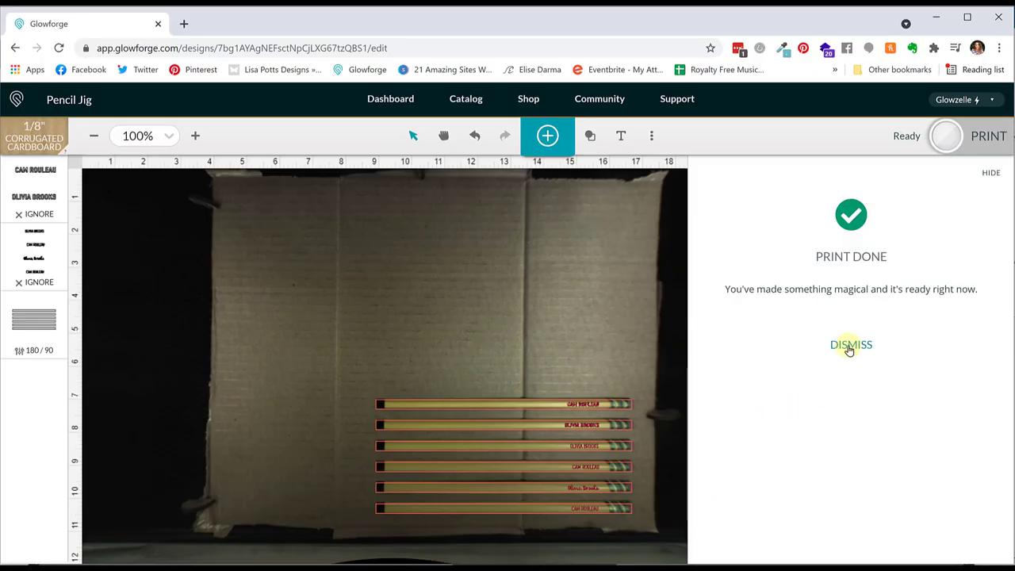
- Dismiss the Print Done notice and set the bar outlines step to Ignore
left_click(849, 346)
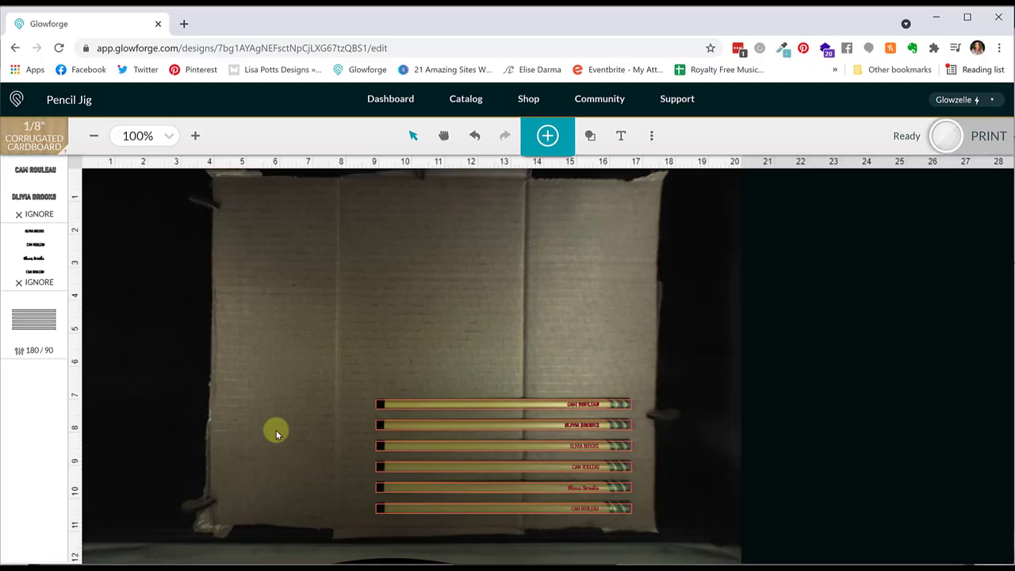
left_click(39, 332)
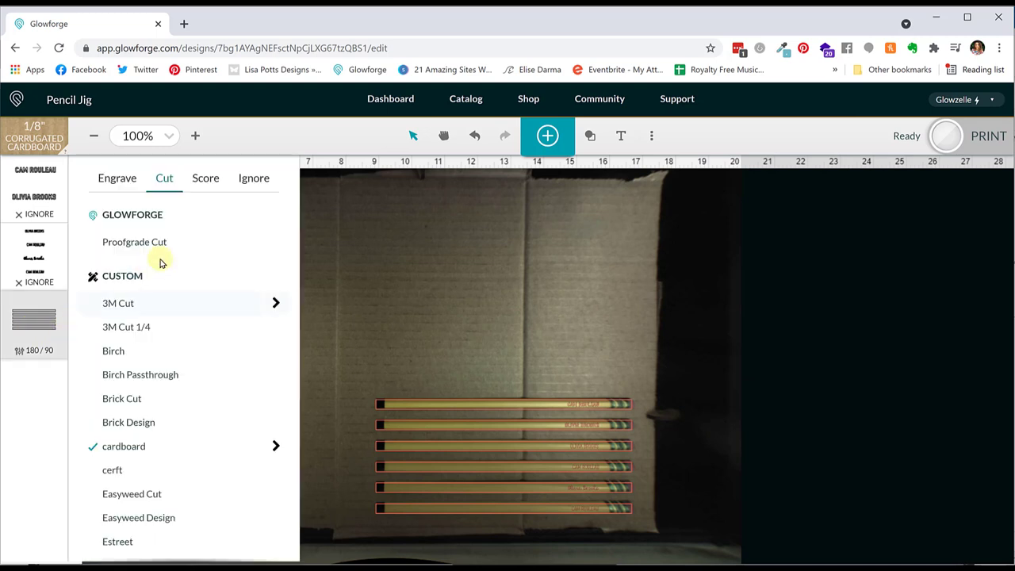
left_click(254, 178)
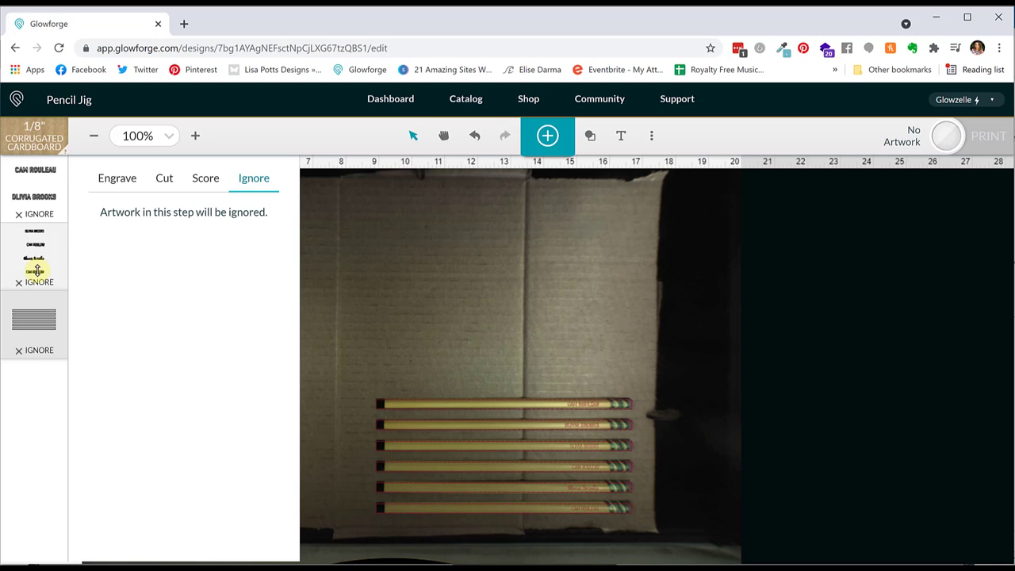
left_click(35, 186)
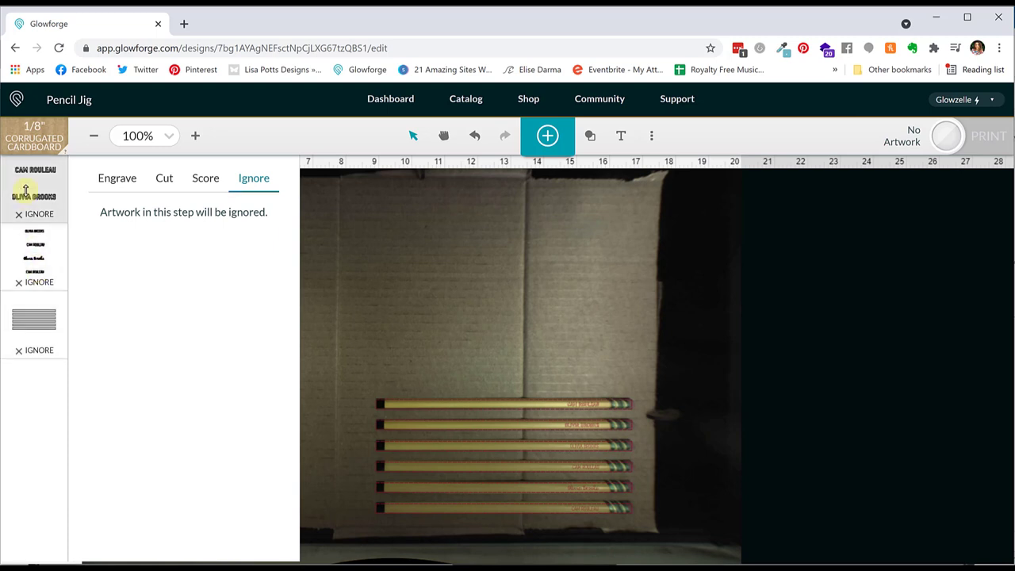
- Engrave the bold names with the Pencil Engraving setting, checking its 500/25 speed and power
left_click(112, 189)
scroll(163, 317, "down", 5)
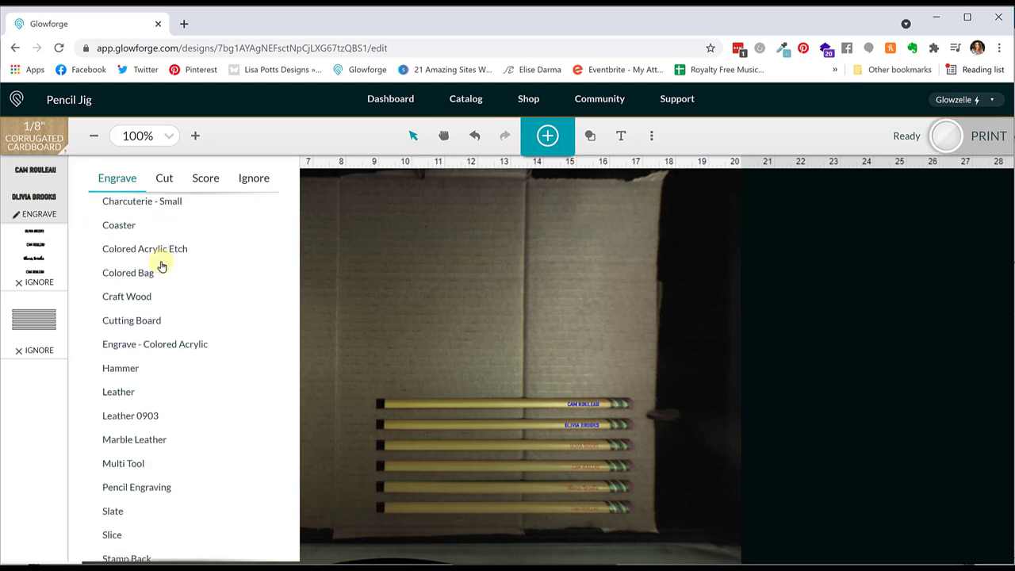
scroll(161, 266, "down", 3)
left_click(152, 370)
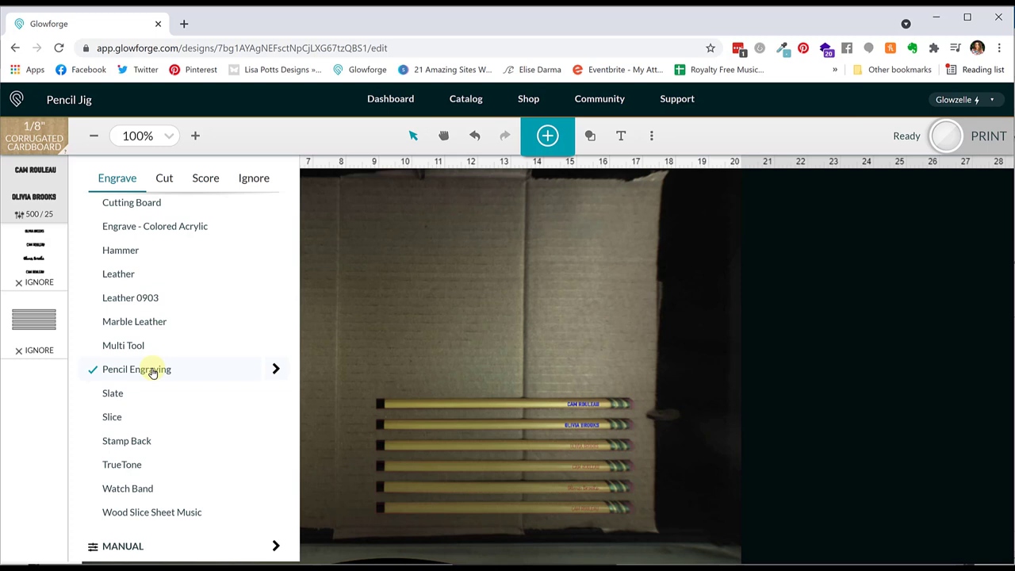
left_click(275, 369)
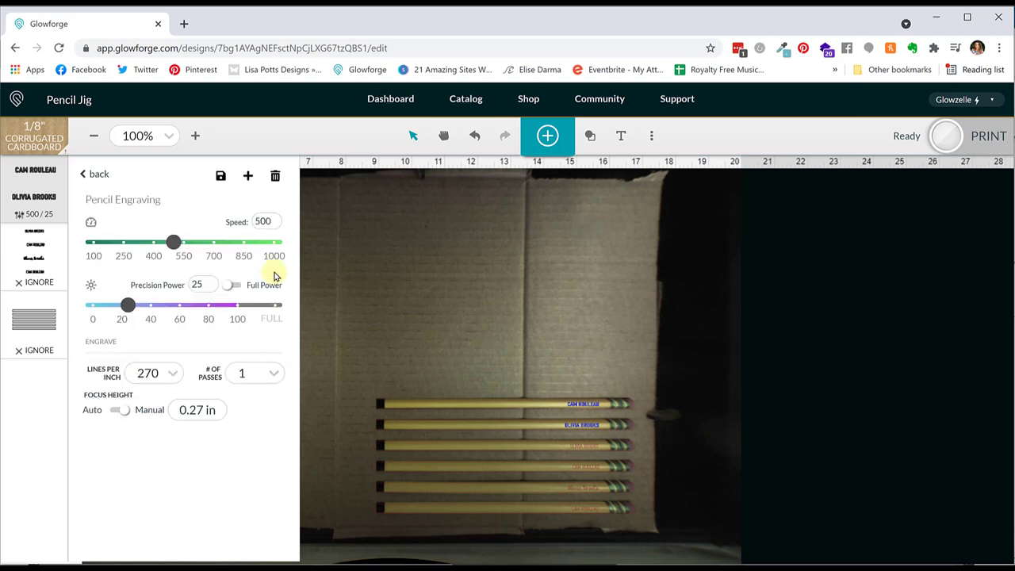
left_click(194, 287)
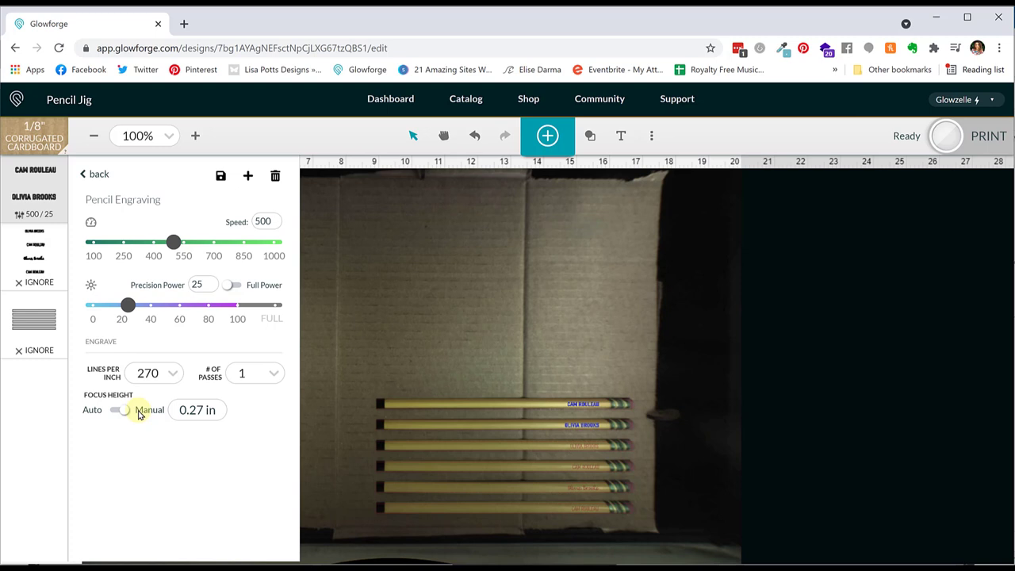
left_click(98, 176)
- Score the small names with the Pencil Score setting (500/20)
left_click(30, 267)
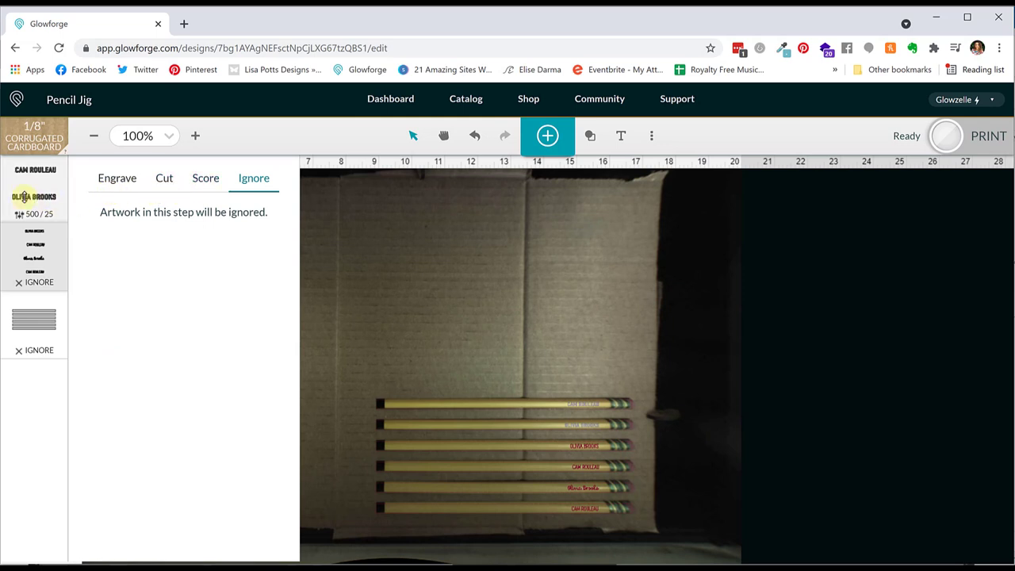
left_click(205, 180)
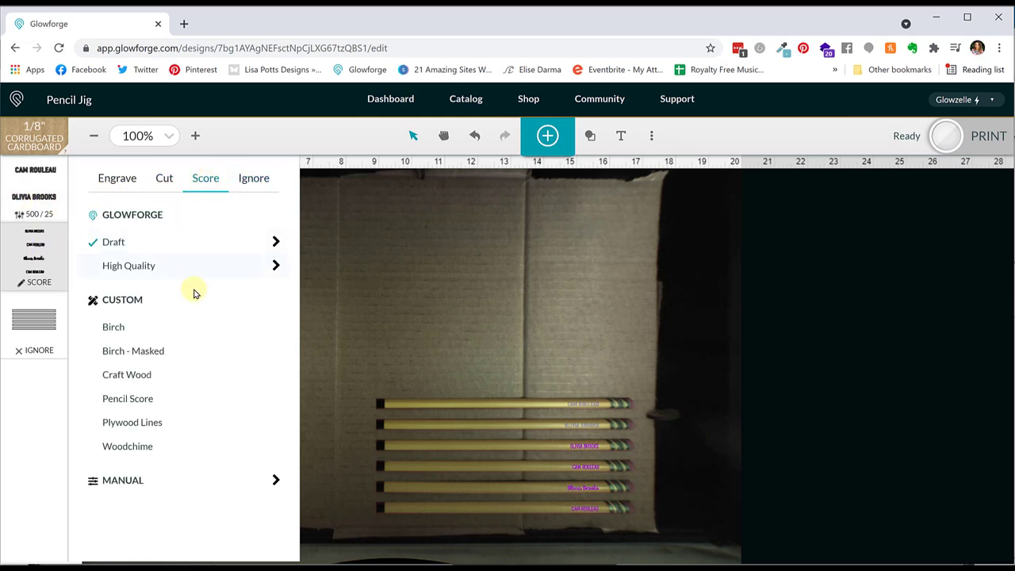
left_click(159, 399)
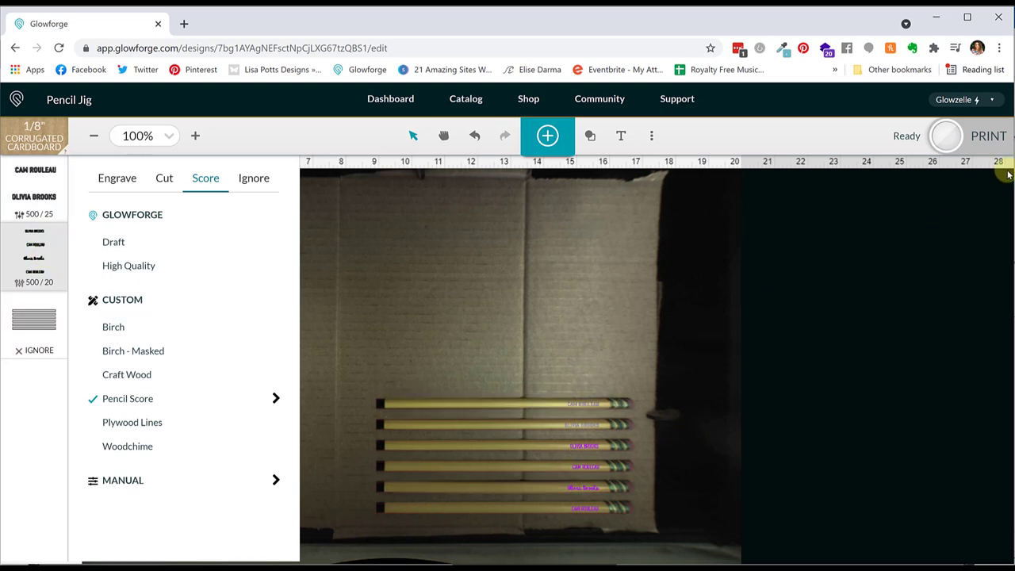
- Start the print that engraves names at 500/25 and scores at 500/20
left_click(985, 138)
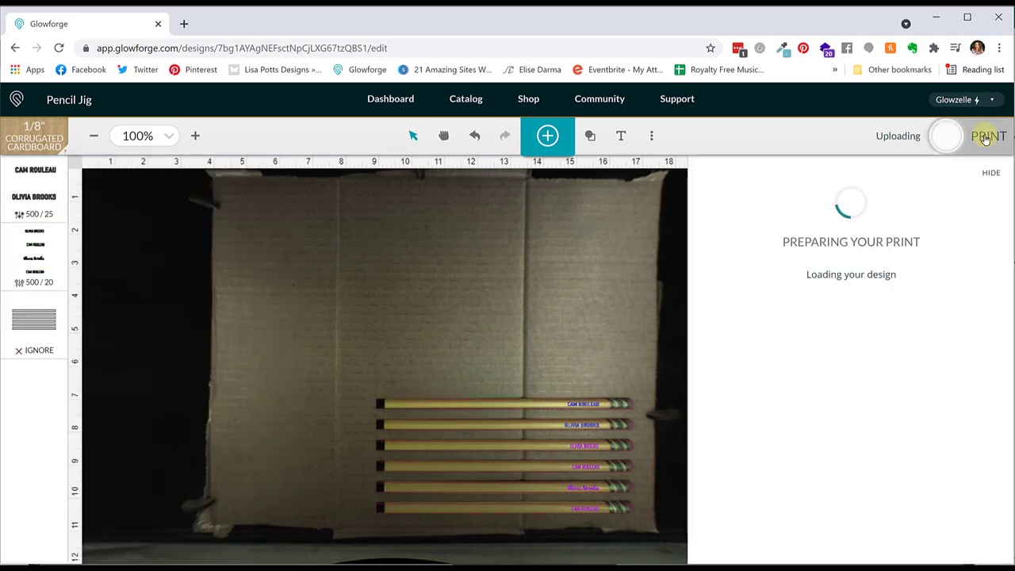